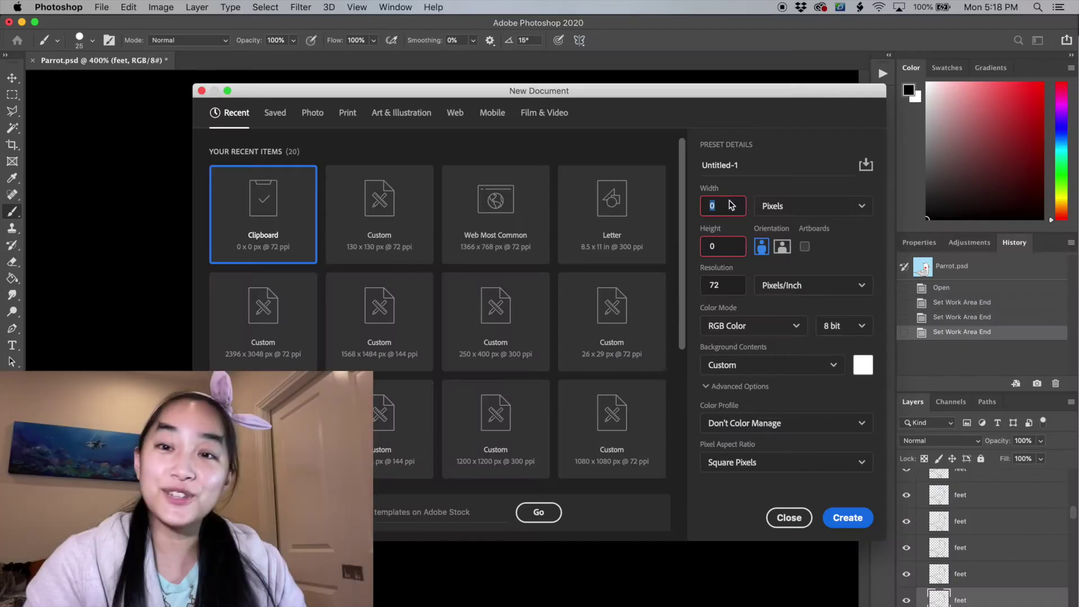
# Create Untitled-1 as a 130 × 130 pixel document with a white Background.
pyautogui.write('130')
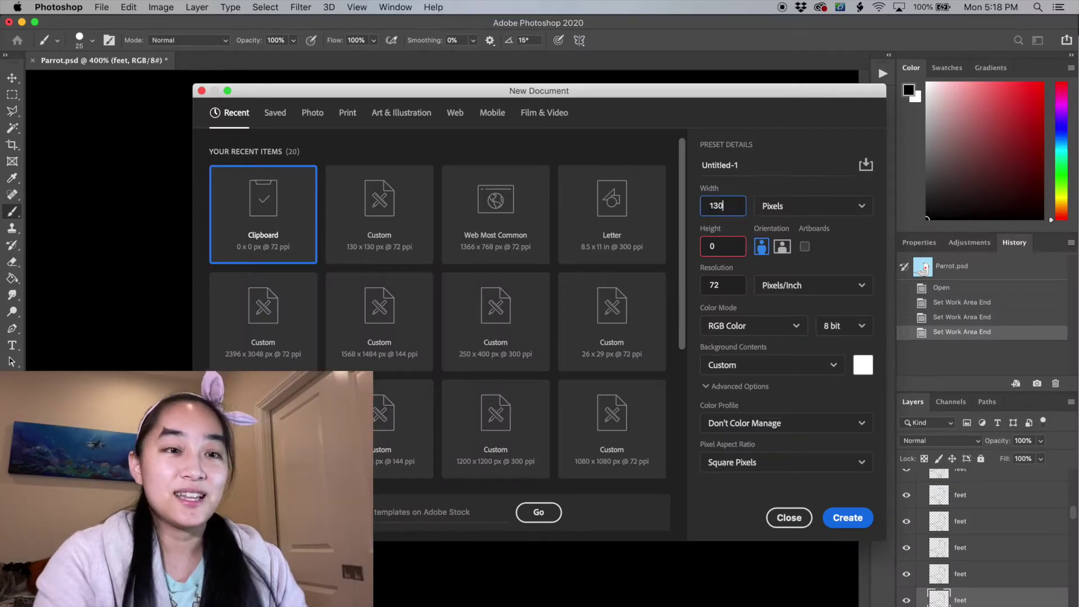
pyautogui.press('Tab')
pyautogui.press('Tab')
pyautogui.write('130')
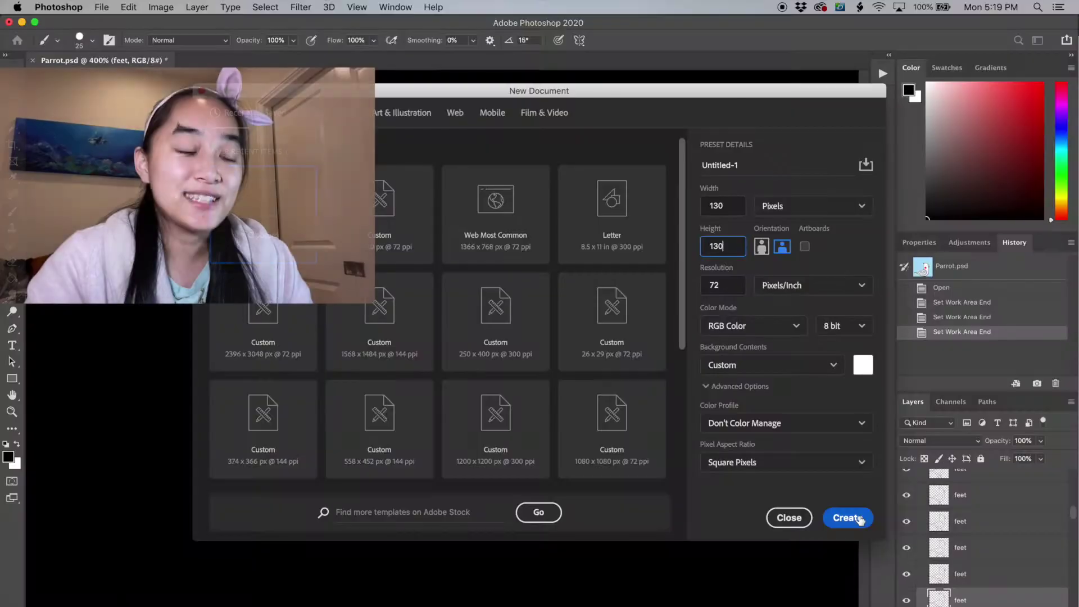
pyautogui.click(846, 516)
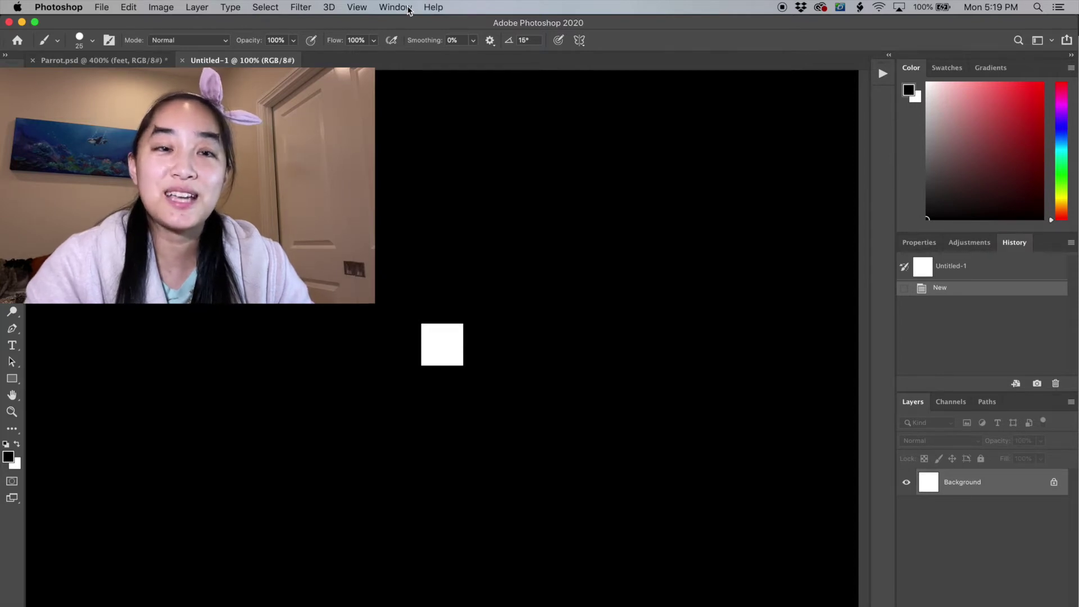
# Show the Timeline panel from the Window menu and create a video timeline for Untitled-1.
pyautogui.click(409, 8)
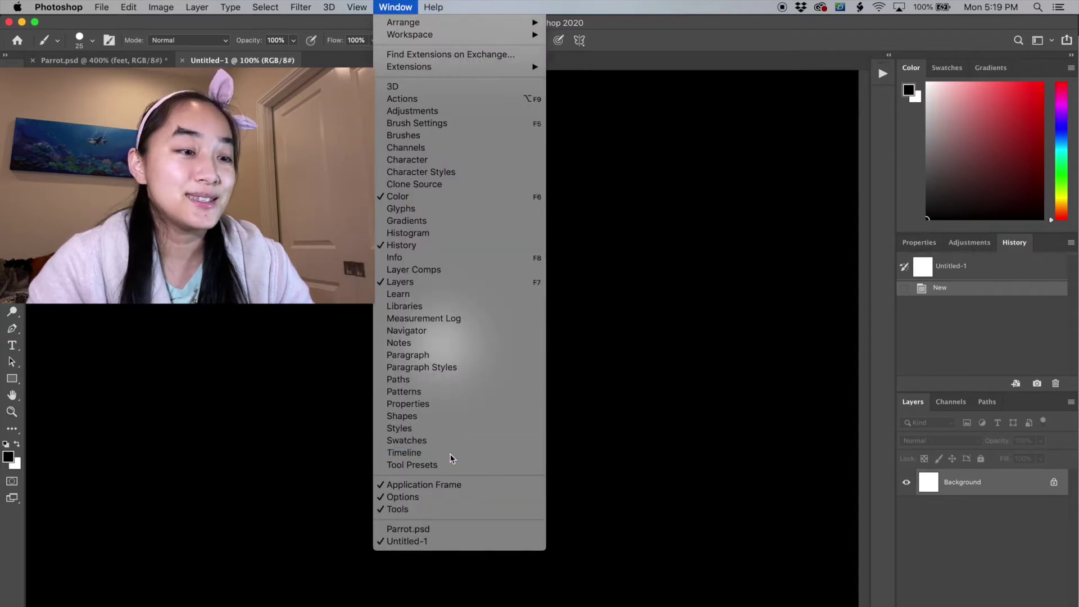
pyautogui.click(451, 454)
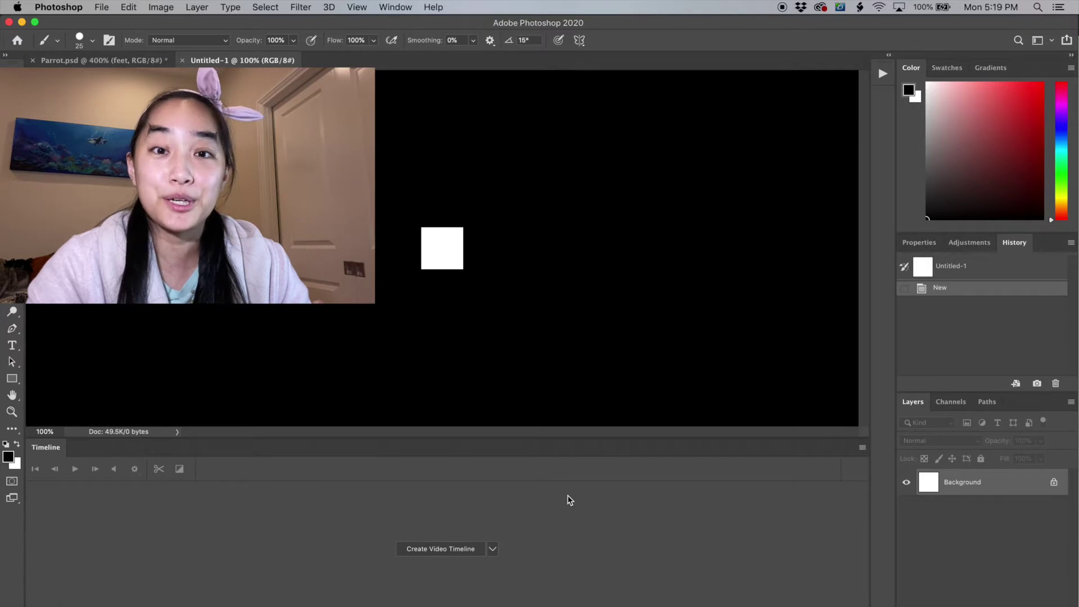
pyautogui.click(446, 549)
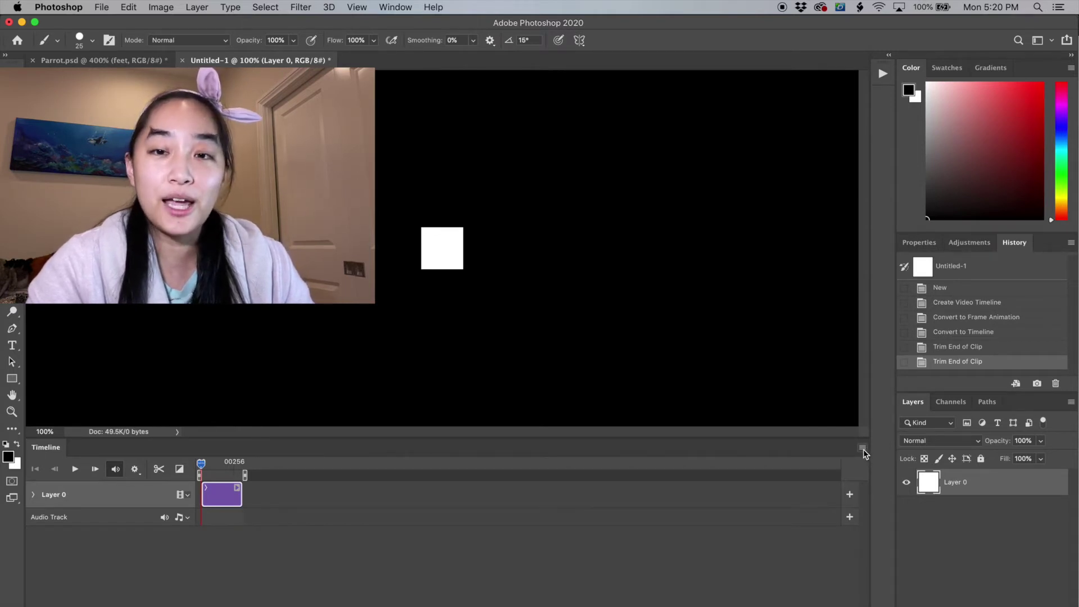
# Review the timeline display options from the Timeline menu and close them unchanged.
pyautogui.click(863, 448)
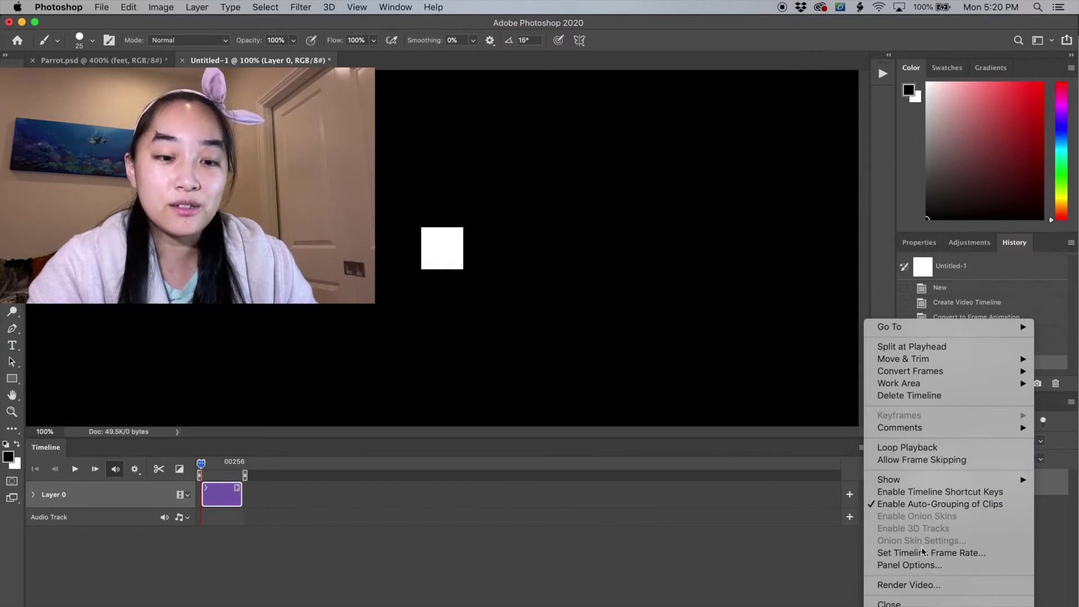
pyautogui.click(919, 567)
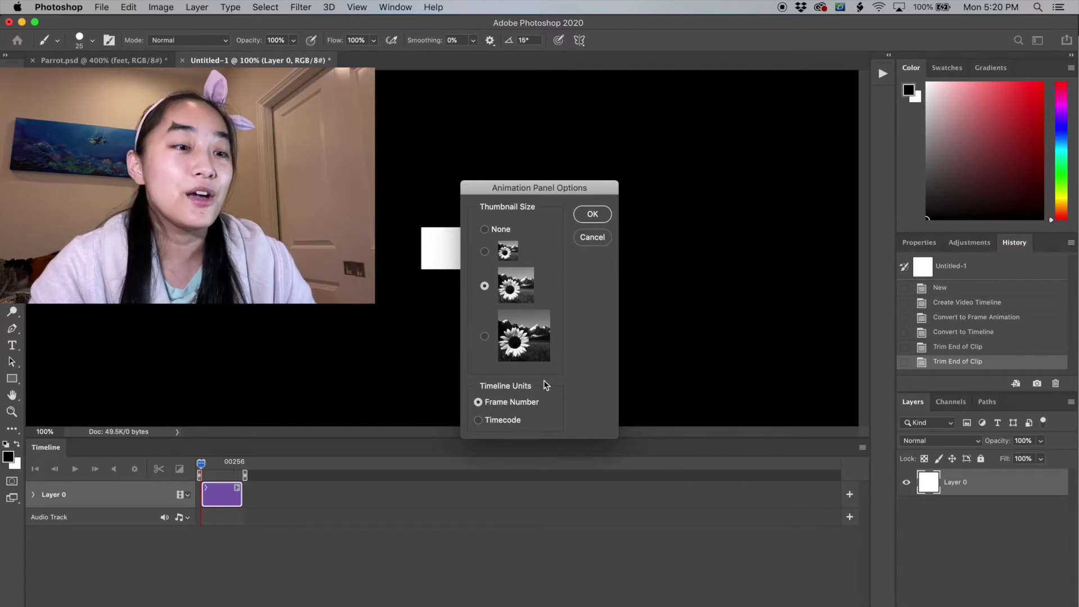
pyautogui.click(593, 214)
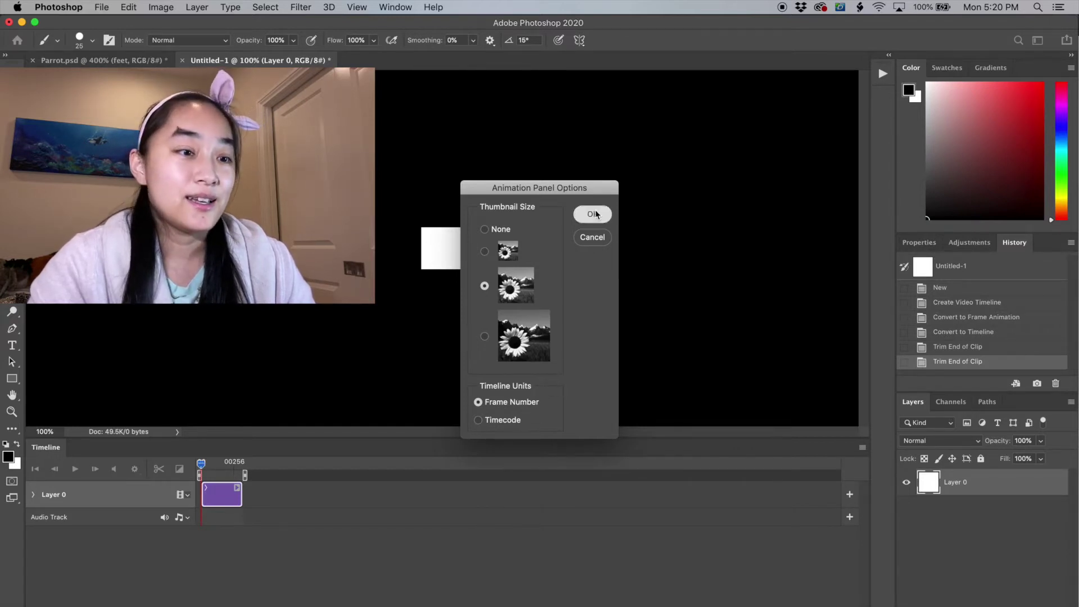
# Set the timeline frame rate to 24 fps and confirm it.
pyautogui.click(863, 448)
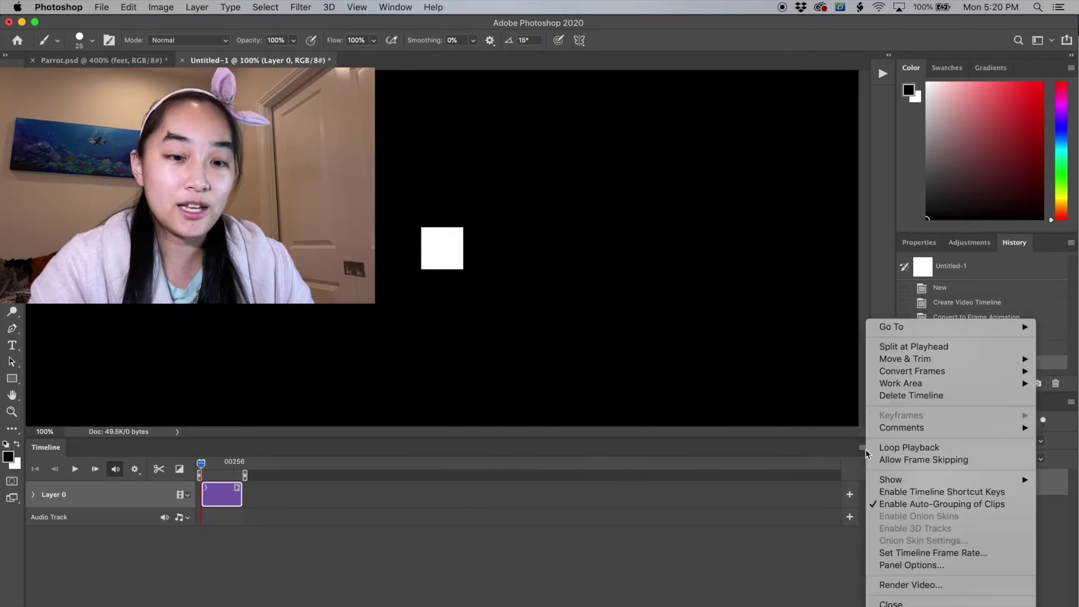
pyautogui.click(950, 553)
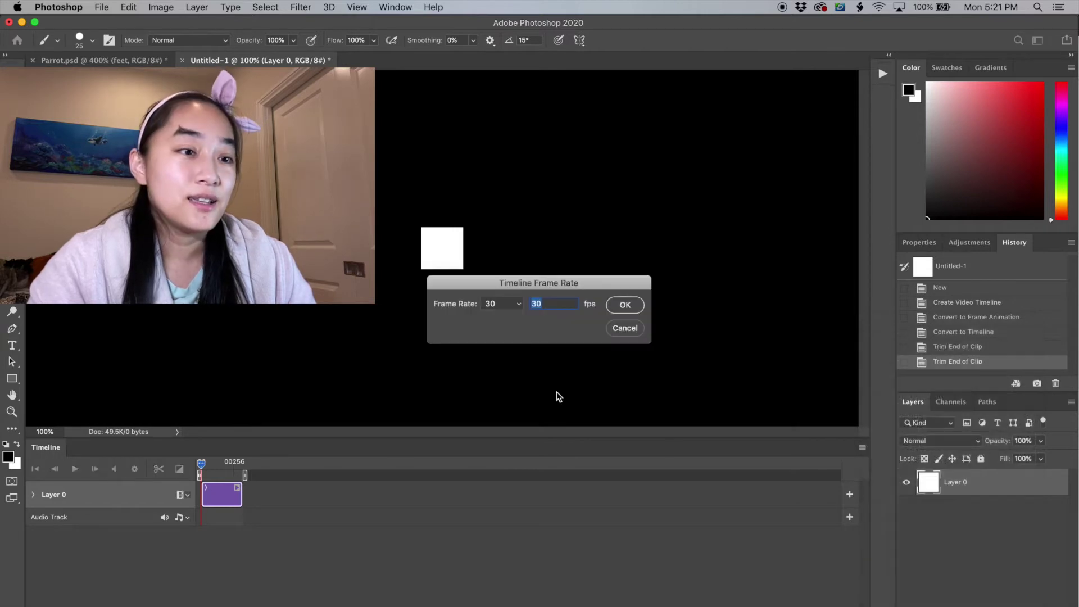
pyautogui.click(508, 305)
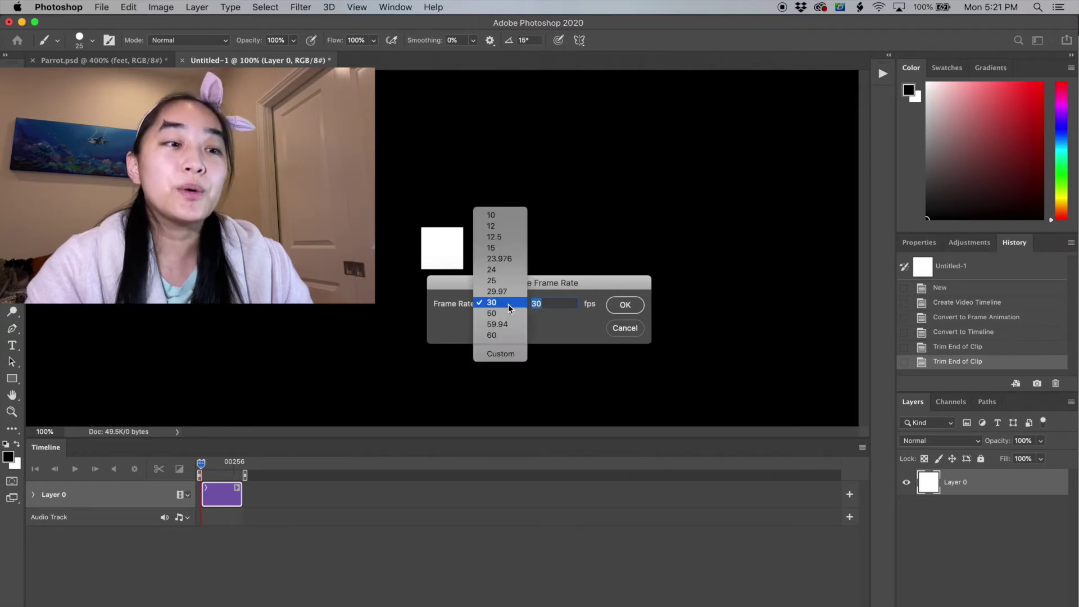
pyautogui.click(551, 300)
pyautogui.write('24')
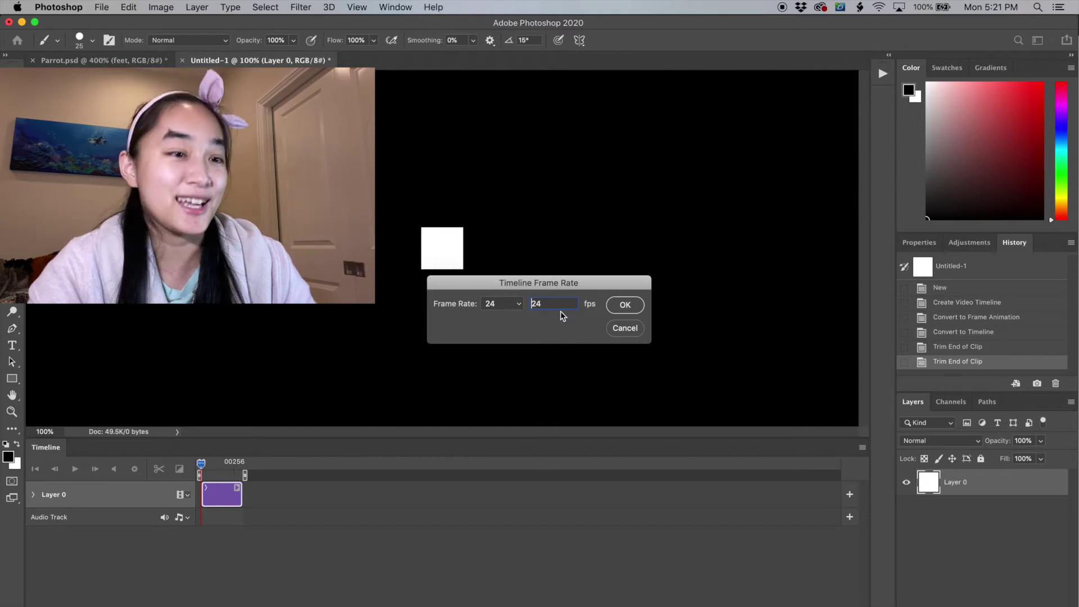
pyautogui.press('Tab')
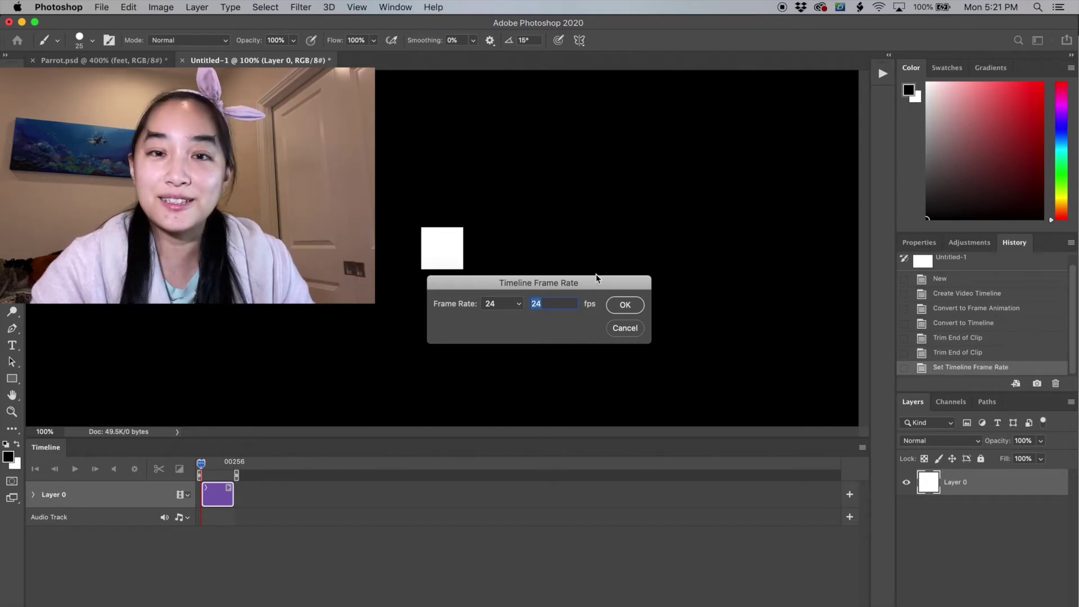
pyautogui.click(509, 302)
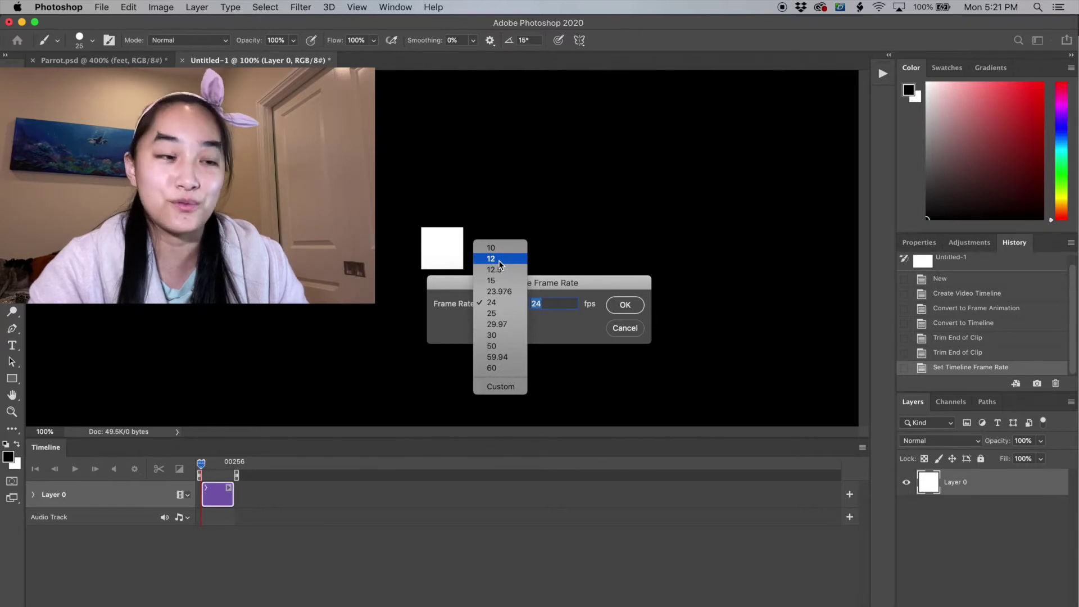
pyautogui.click(600, 280)
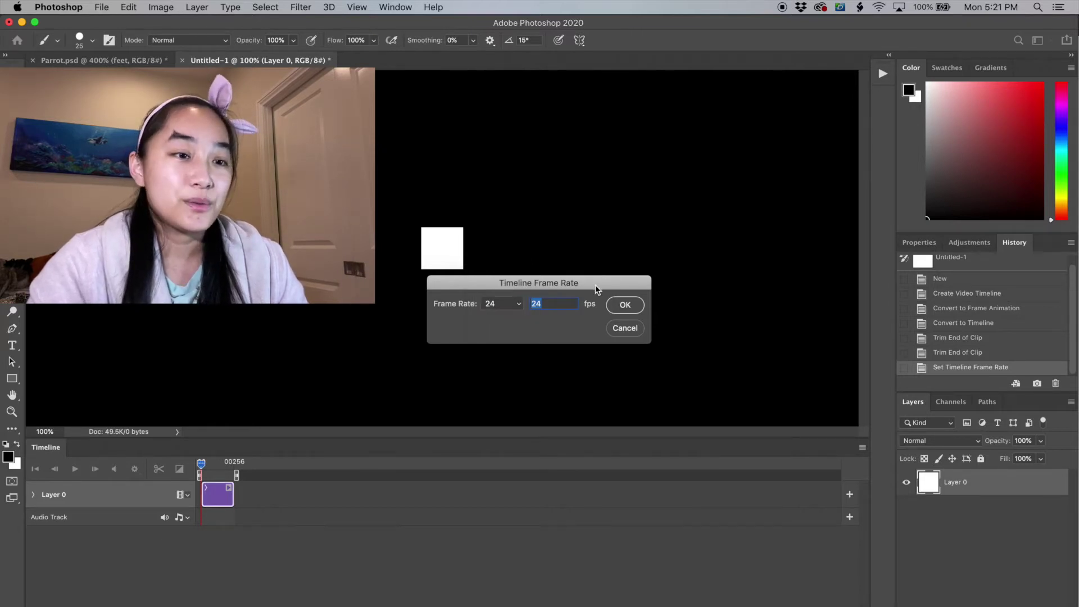
pyautogui.click(629, 306)
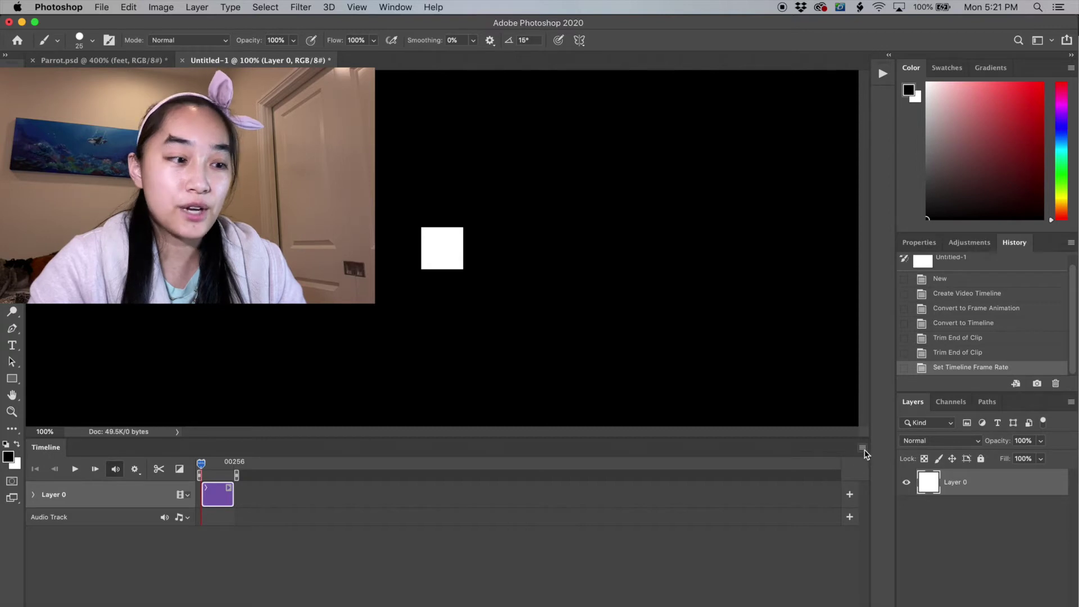
# Duplicate Layer 0 into Layer 1 and trim the Layer 1 clip back to one frame.
pyautogui.moveTo(233, 495); pyautogui.dragTo(241, 494)
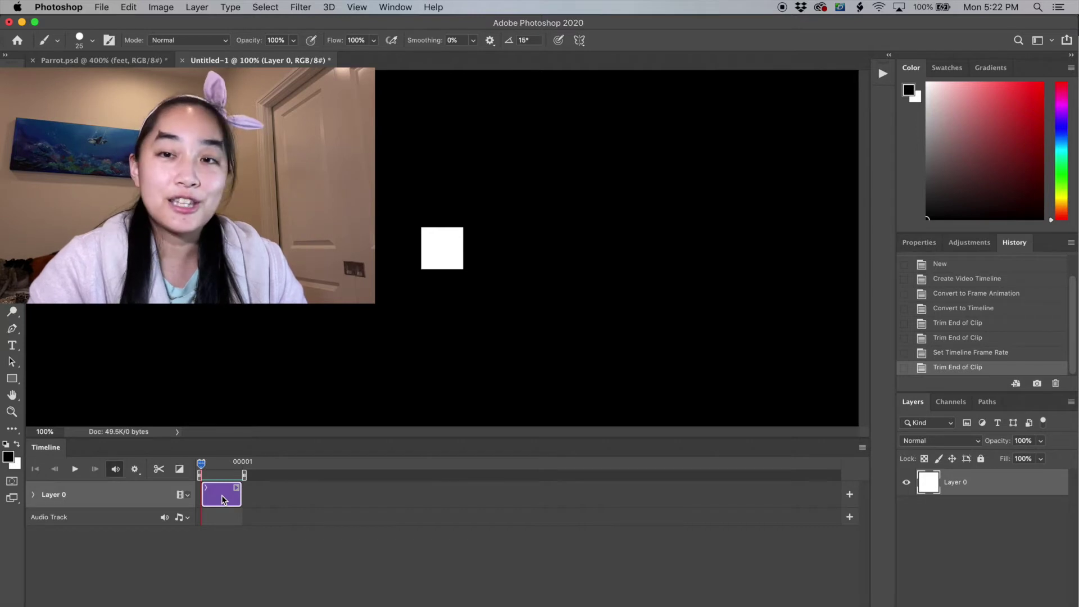
pyautogui.press('super+j')
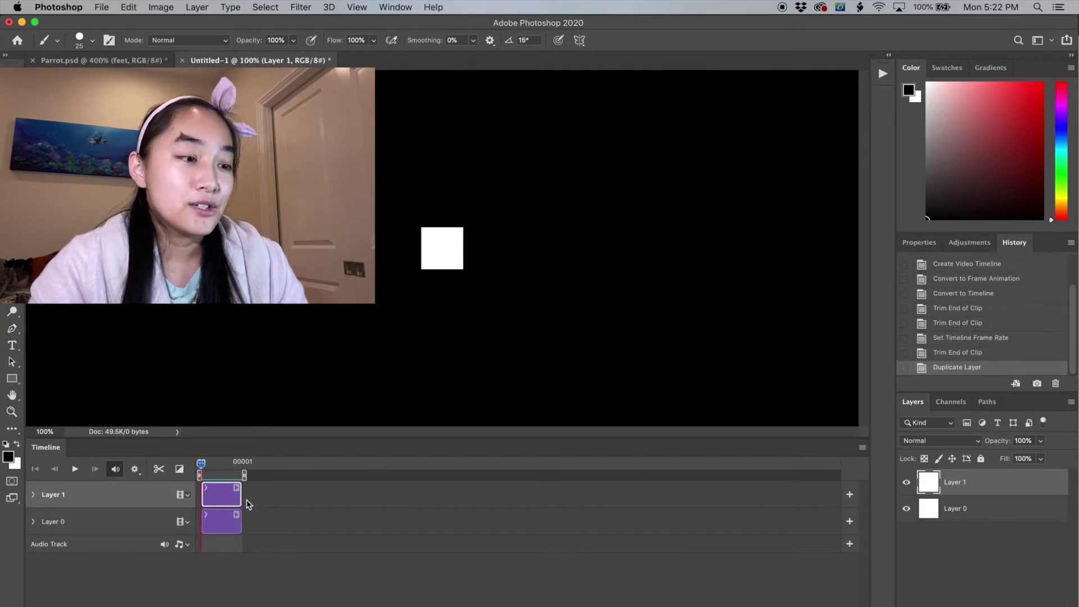
pyautogui.click(223, 527)
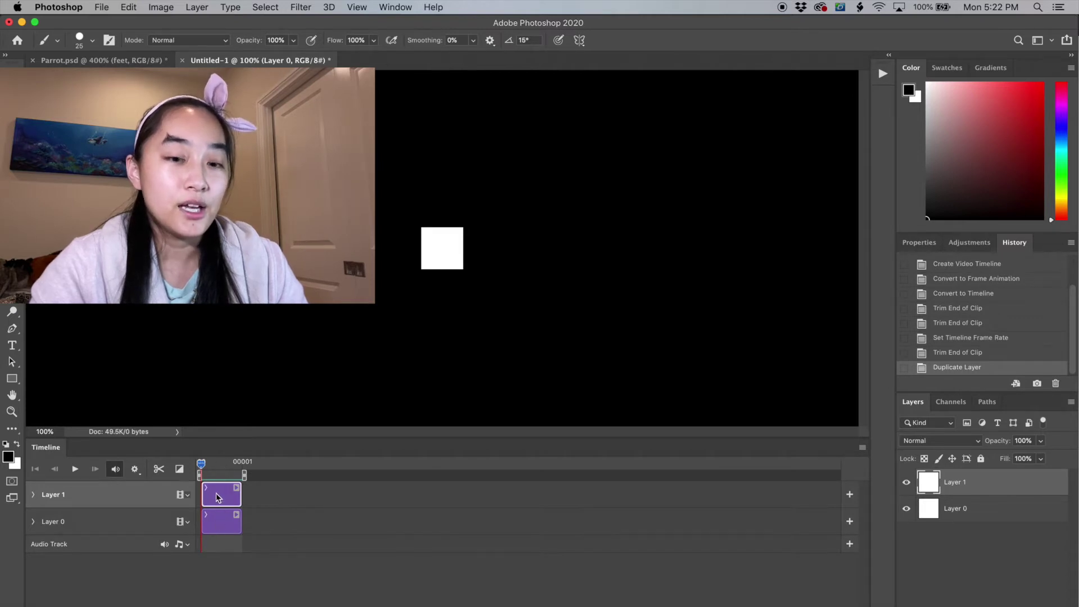
pyautogui.moveTo(226, 526)
pyautogui.mouseDown()
pyautogui.moveTo(210, 525)
pyautogui.moveTo(282, 538)
pyautogui.moveTo(226, 528)
pyautogui.mouseUp()
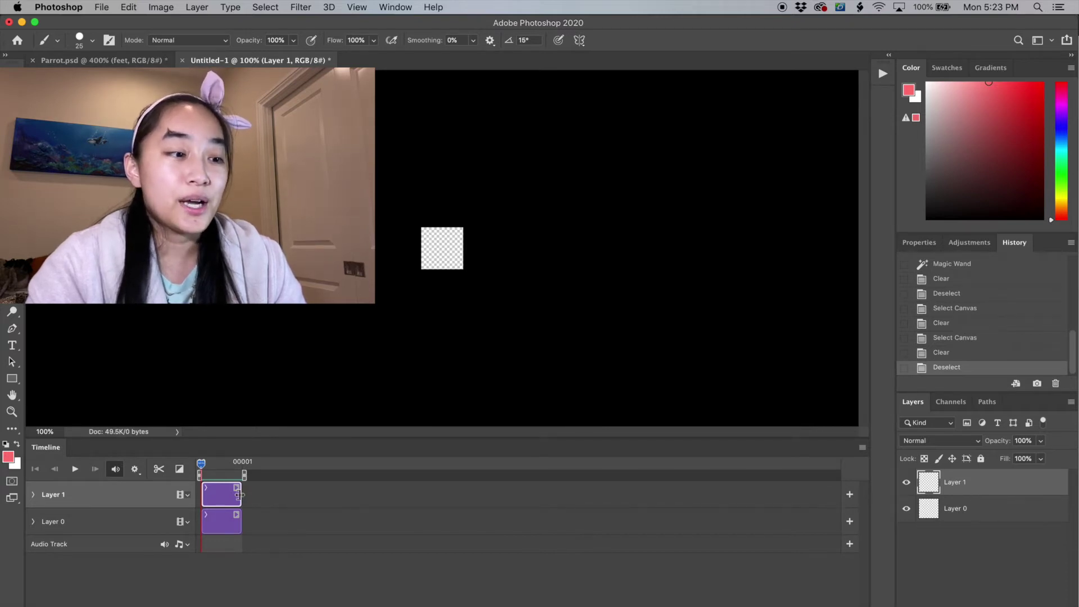
pyautogui.moveTo(240, 495); pyautogui.dragTo(281, 498)
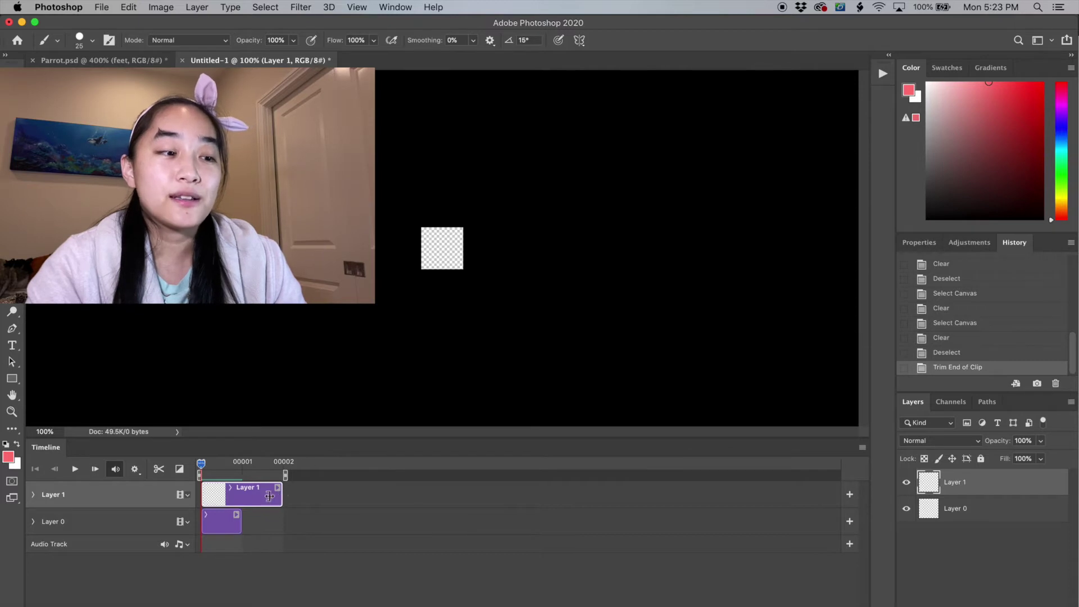
pyautogui.moveTo(282, 495); pyautogui.dragTo(242, 496)
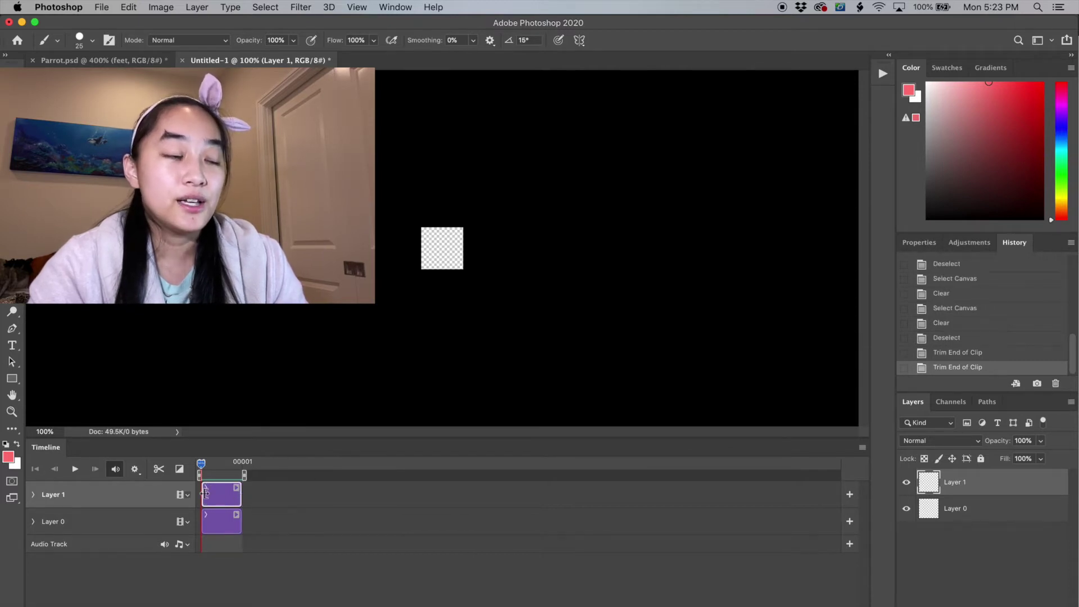
# Duplicate Layer 1 into Layer 2, extend it to two frames, and place Layer 1's clip after it.
pyautogui.press('super+j')
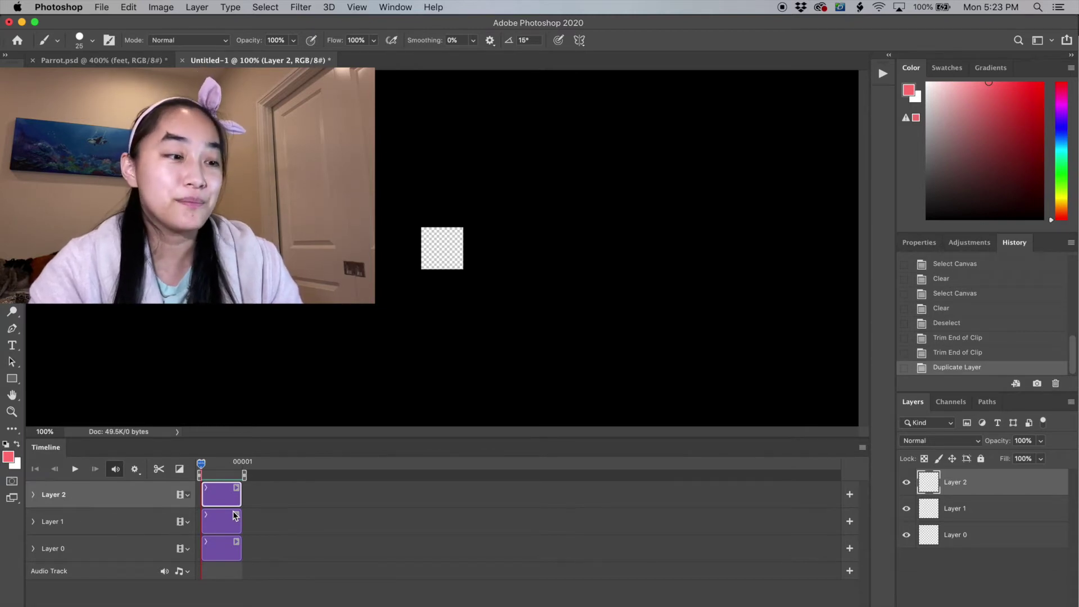
pyautogui.moveTo(241, 496); pyautogui.dragTo(276, 502)
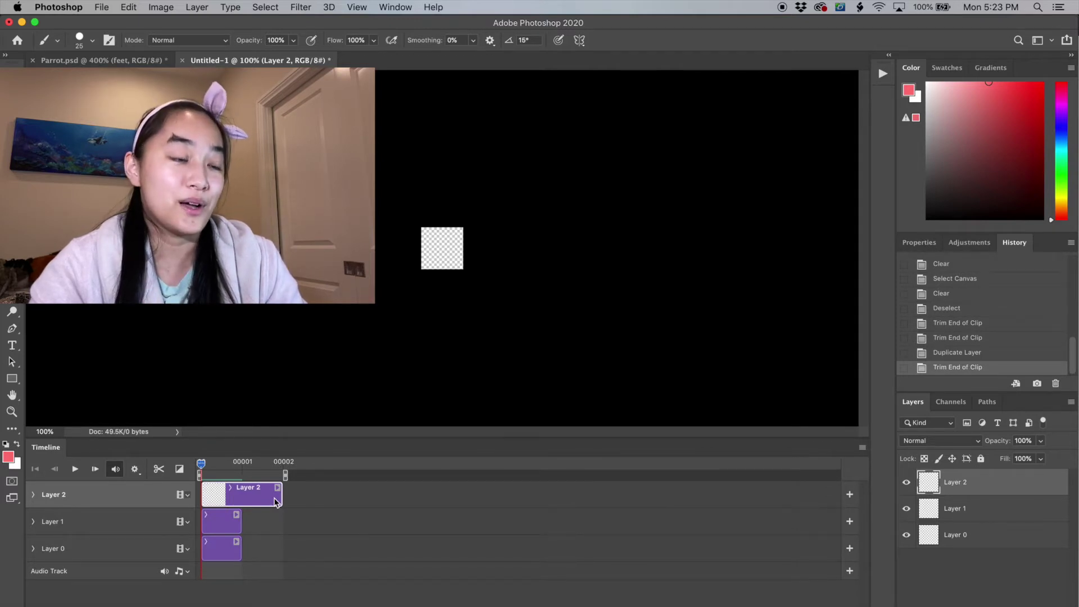
pyautogui.press('space')
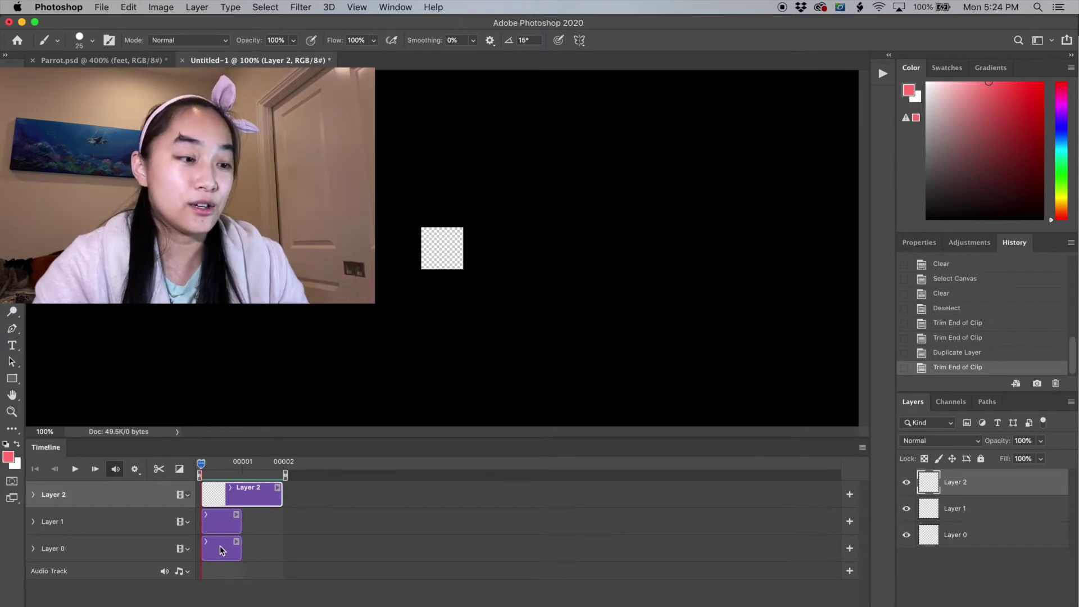
pyautogui.moveTo(209, 520); pyautogui.dragTo(307, 500)
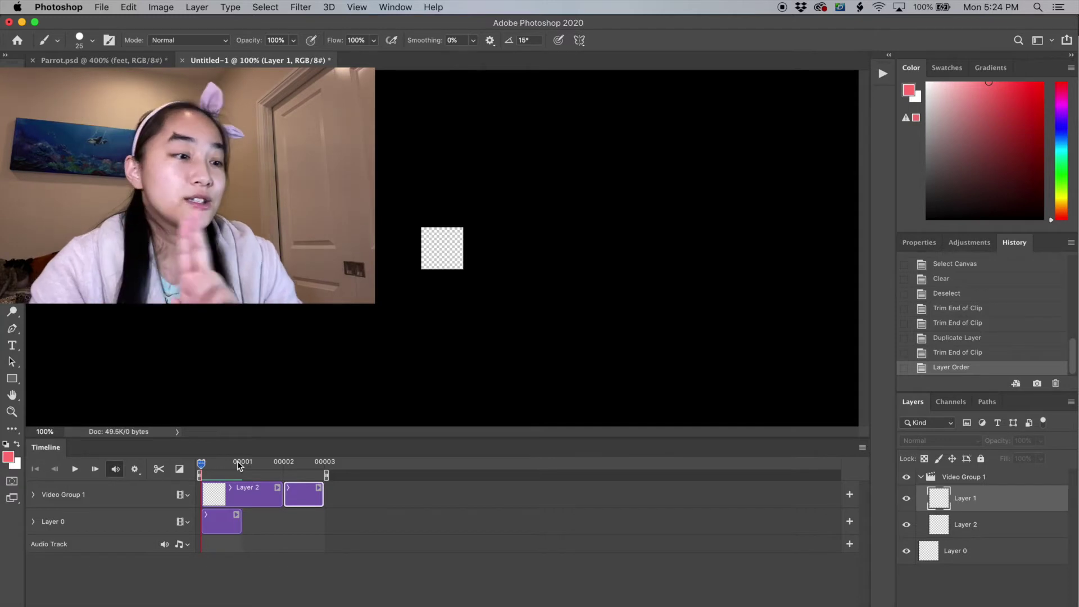
# Paint pink dots onto Layer 2's frame.
pyautogui.click(253, 497)
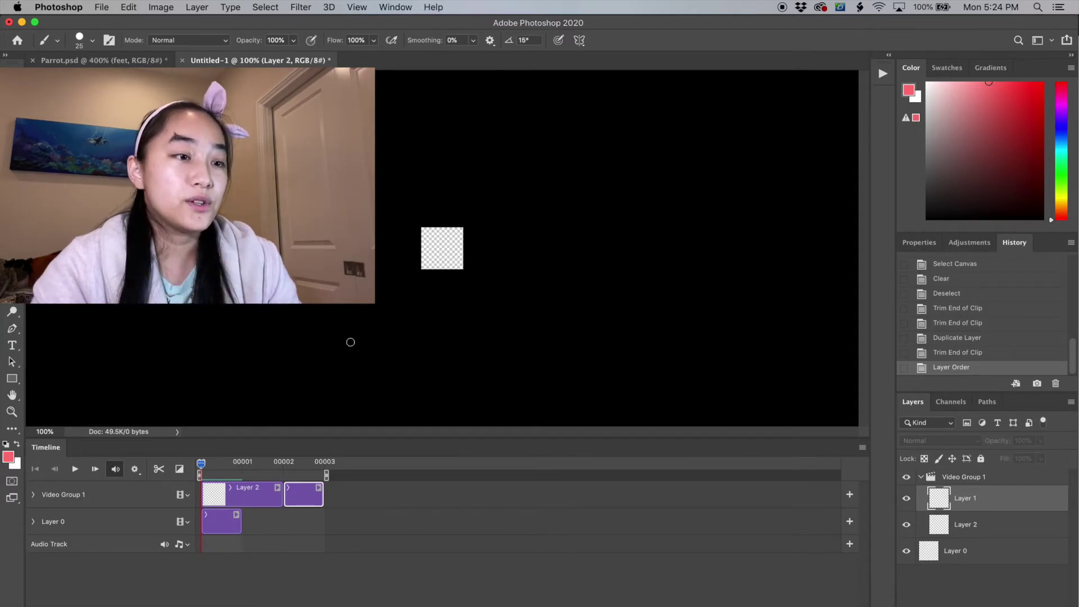
pyautogui.keyDown('super'); pyautogui.click(444, 249); pyautogui.keyUp('super')
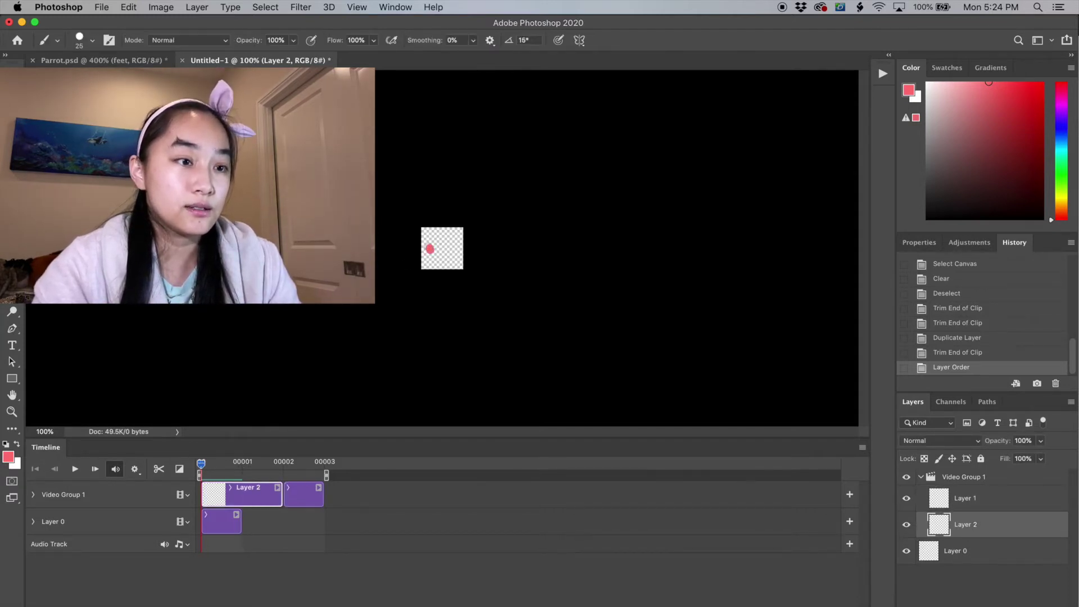
pyautogui.click(430, 250)
pyautogui.click(308, 471)
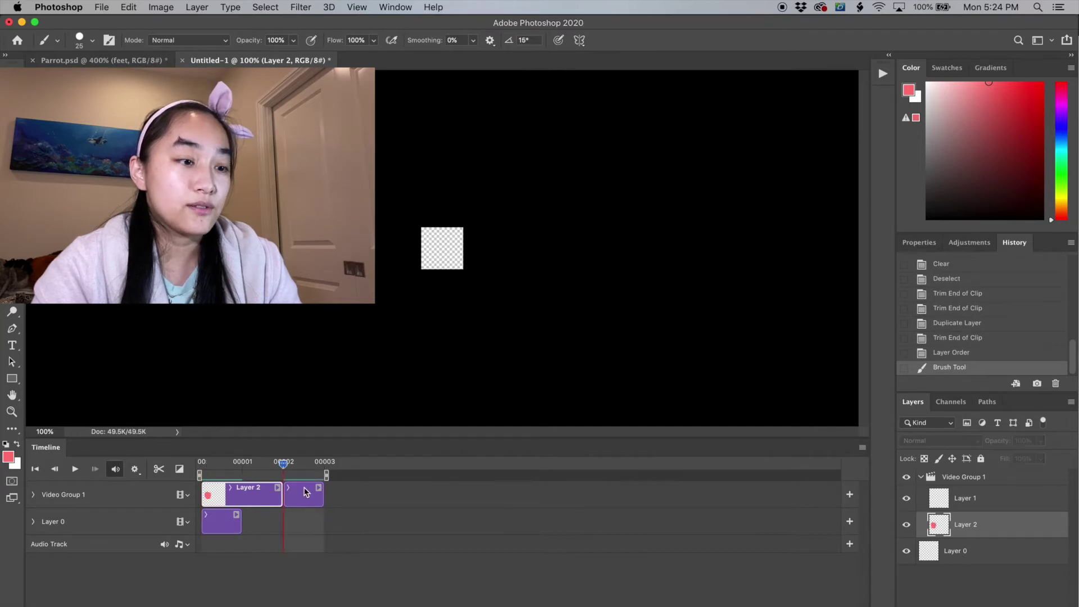
# Extend the Layer 1 clip to frame 4 and paint a pink blob on it.
pyautogui.moveTo(320, 496); pyautogui.dragTo(364, 496)
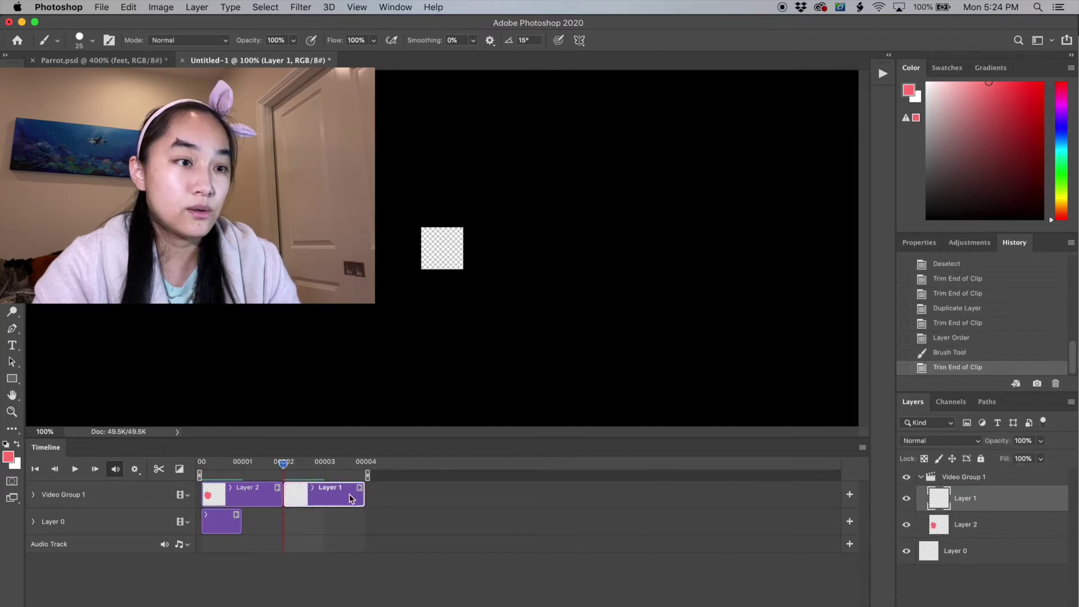
pyautogui.moveTo(440, 249)
pyautogui.mouseDown()
pyautogui.moveTo(433, 239)
pyautogui.moveTo(451, 260)
pyautogui.mouseUp()
pyautogui.press('super+z')
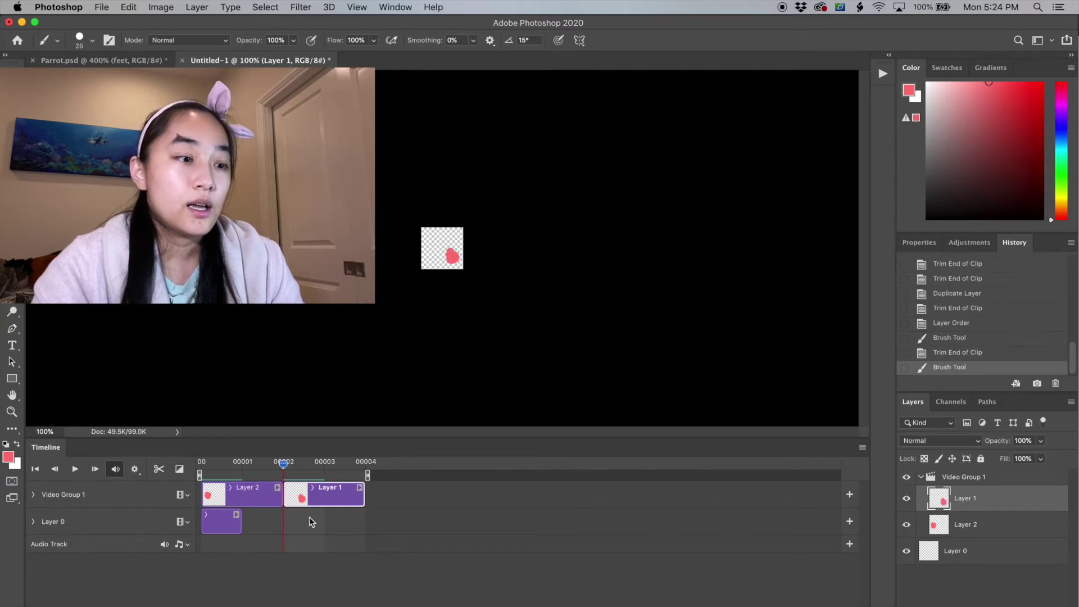
pyautogui.moveTo(284, 467); pyautogui.dragTo(251, 472)
# Play the test animation, zooming the canvas to 300% before stopping playback.
pyautogui.press('space')
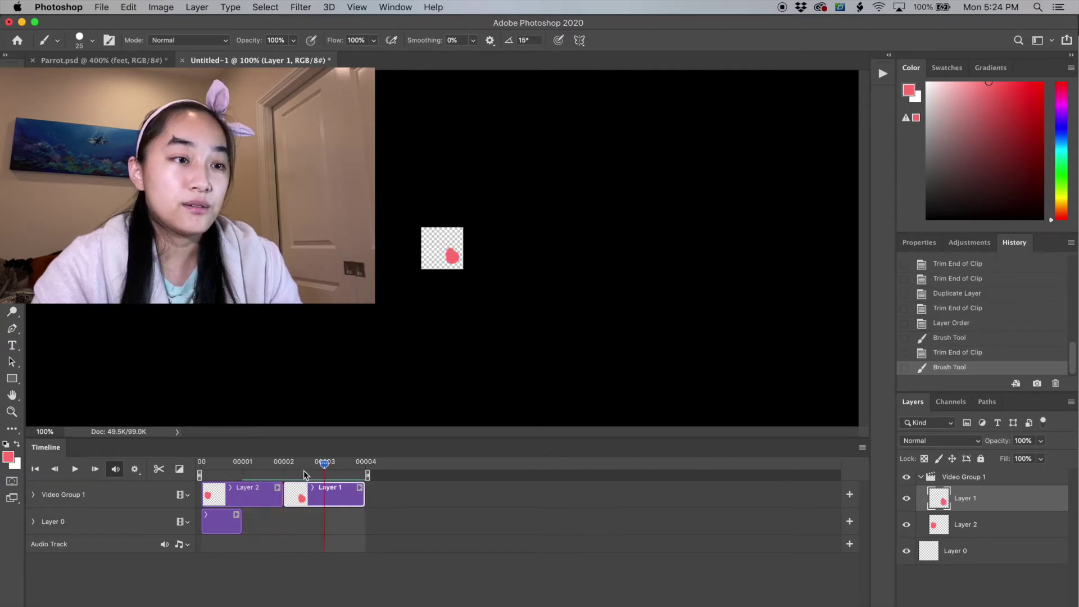
pyautogui.press('z')
pyautogui.click(444, 281)
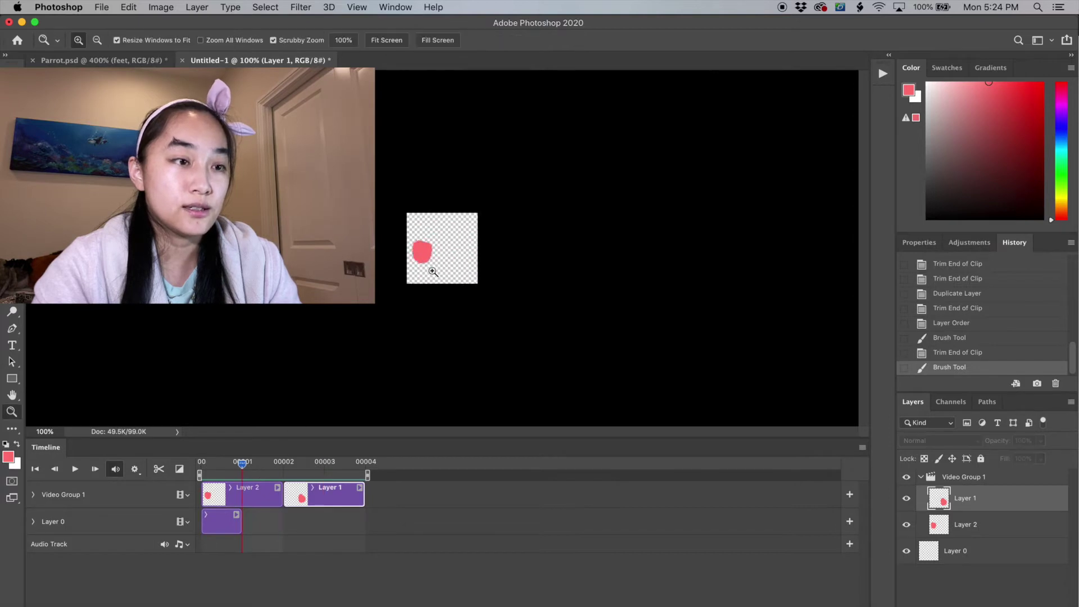
pyautogui.click(443, 274)
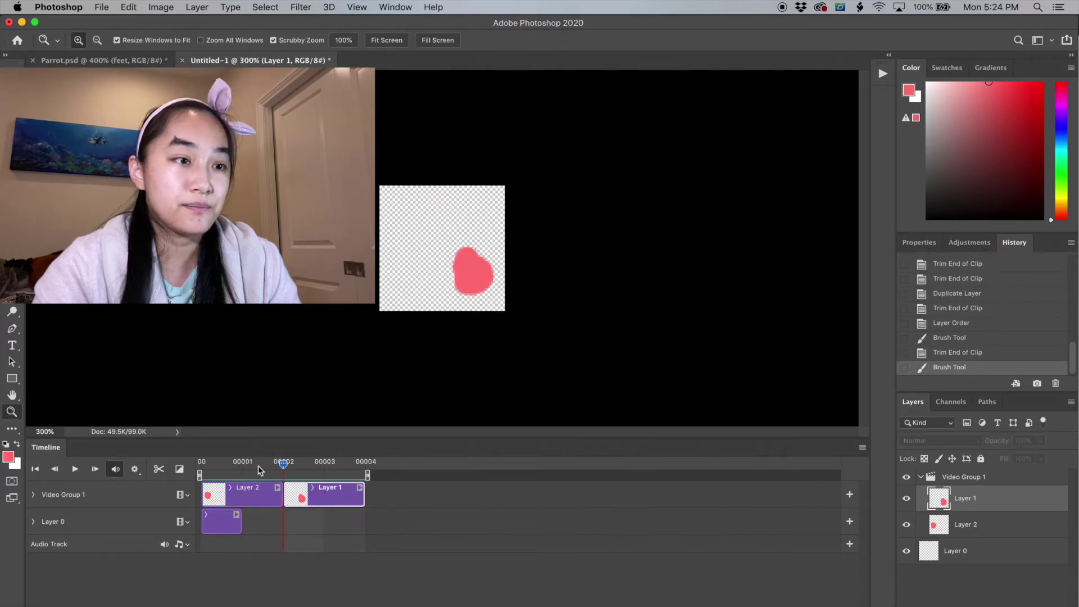
pyautogui.press('space')
pyautogui.press('space')
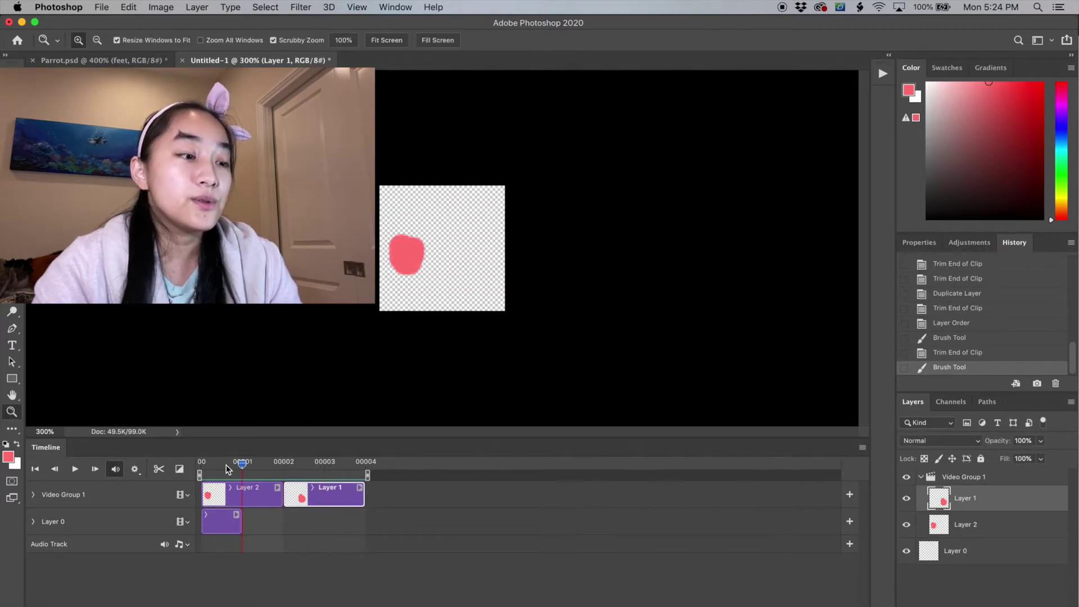
# Paint a black blob on Layer 0 with default colours and lengthen its clip.
pyautogui.click(221, 527)
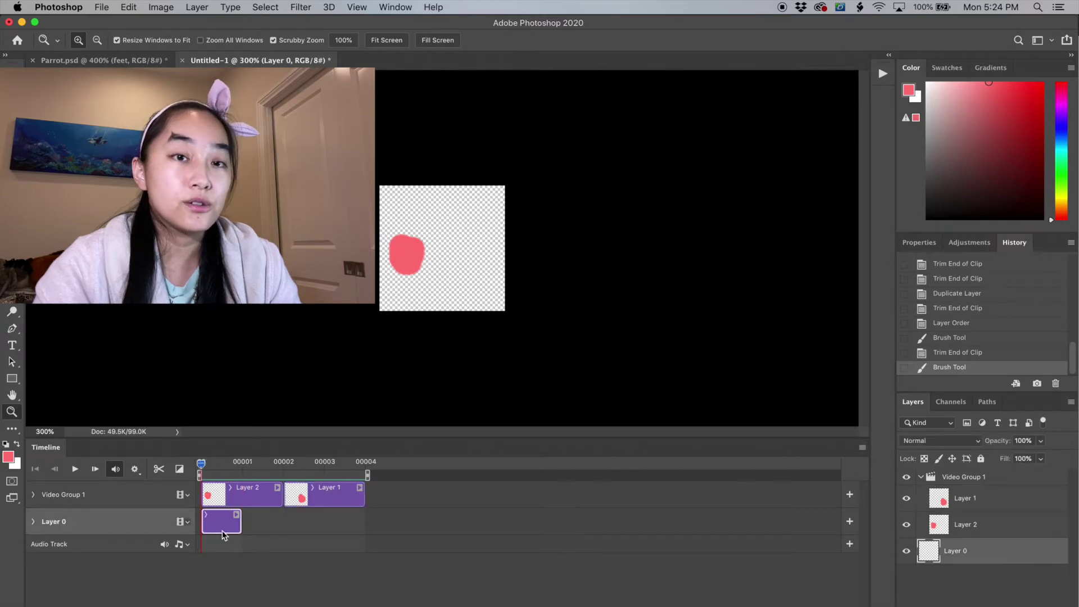
pyautogui.press('d')
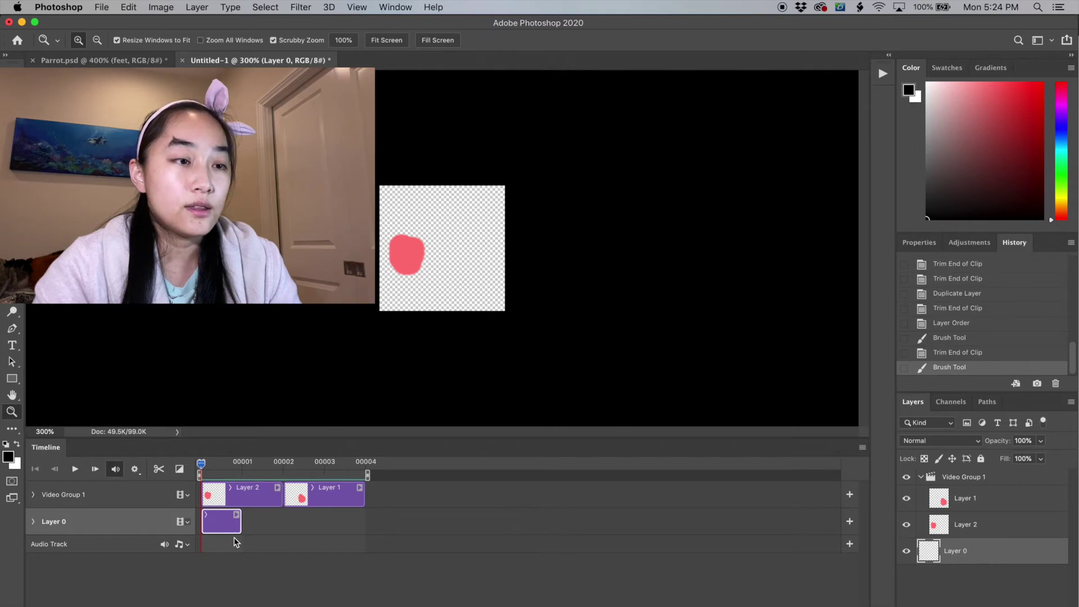
pyautogui.press('b')
pyautogui.click(404, 262)
pyautogui.moveTo(403, 262); pyautogui.dragTo(419, 275)
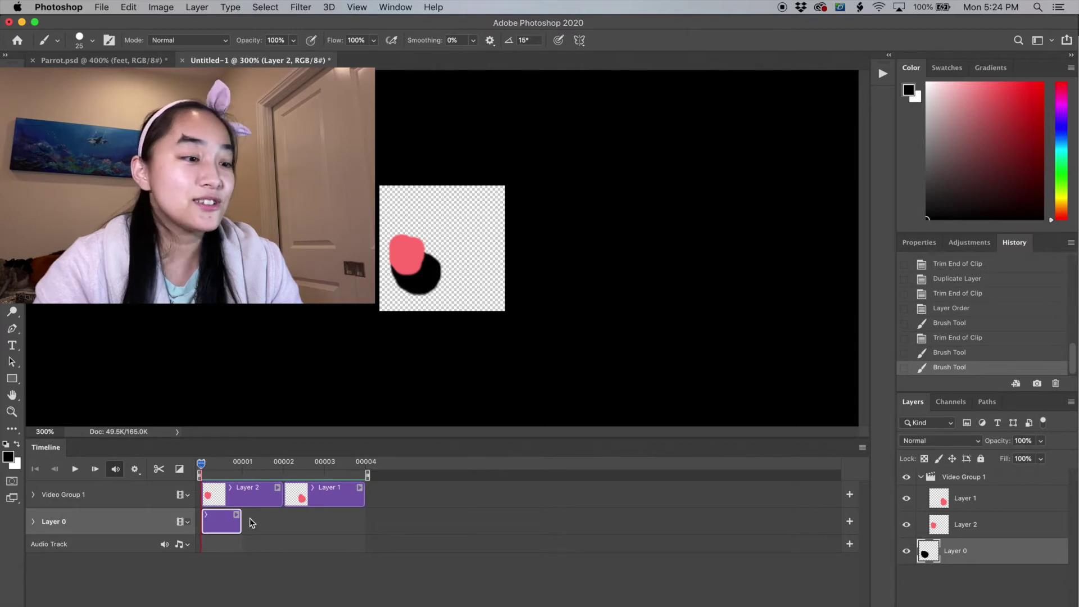
pyautogui.moveTo(241, 525); pyautogui.dragTo(365, 526)
# Duplicate the layer as Layer 3 and place its clip right after Layer 1.
pyautogui.moveTo(235, 470); pyautogui.dragTo(185, 470)
pyautogui.hotkey('ctrl', 'j')
pyautogui.moveTo(404, 467); pyautogui.dragTo(377, 473)
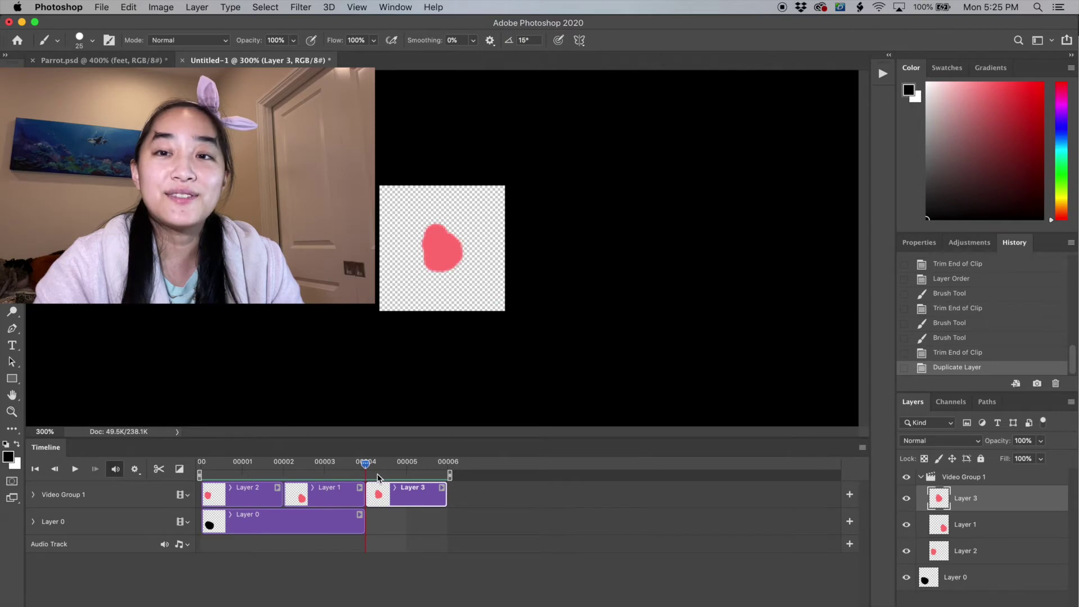
pyautogui.click(407, 463)
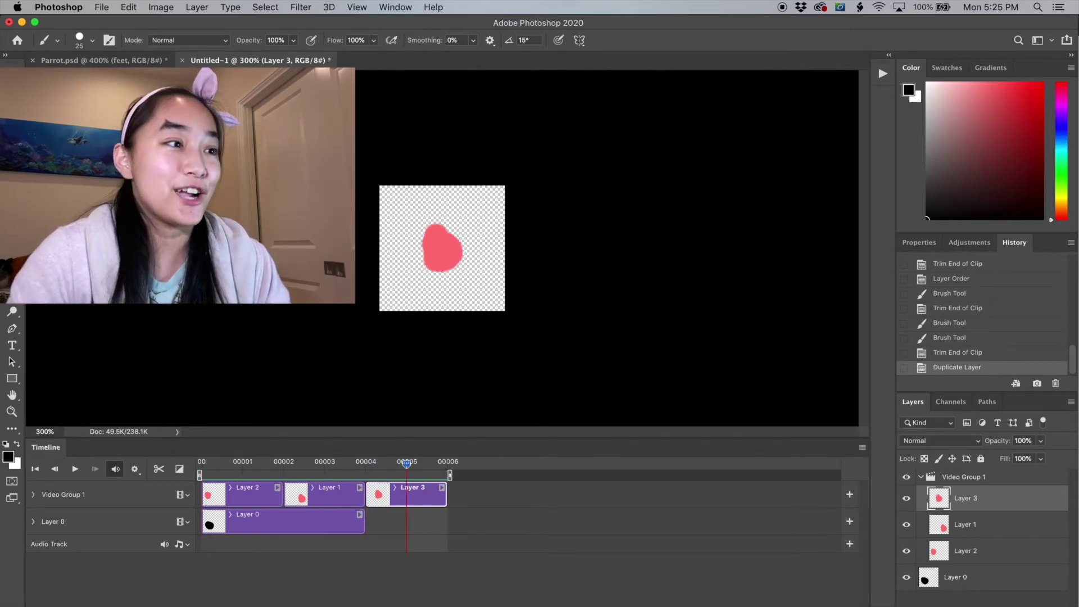
# Switch to Parrot.psd and play the cockatiel walk cycle.
pyautogui.click(119, 63)
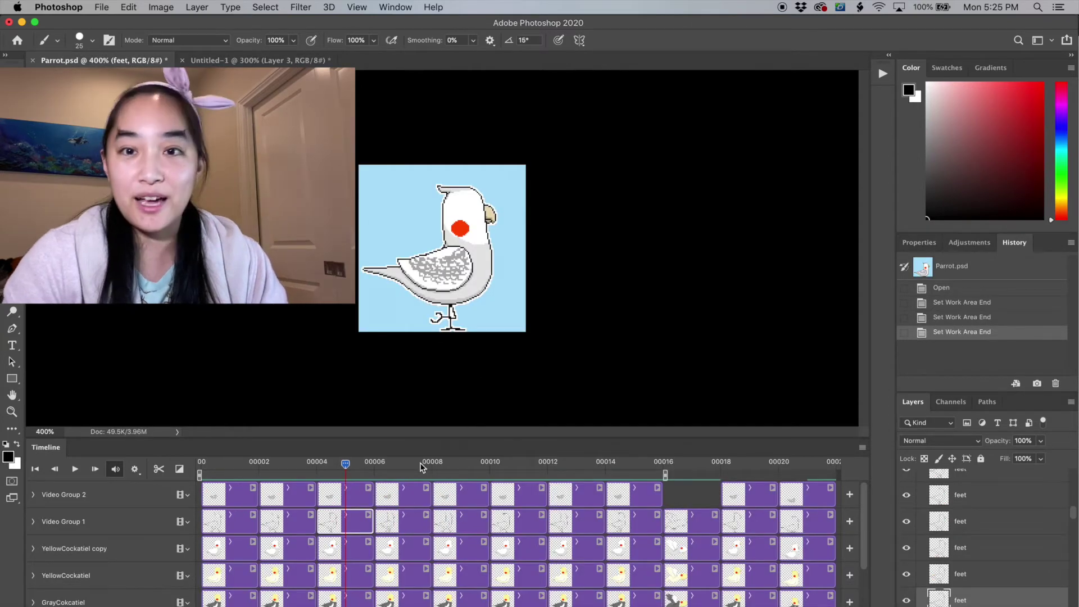
pyautogui.press('space')
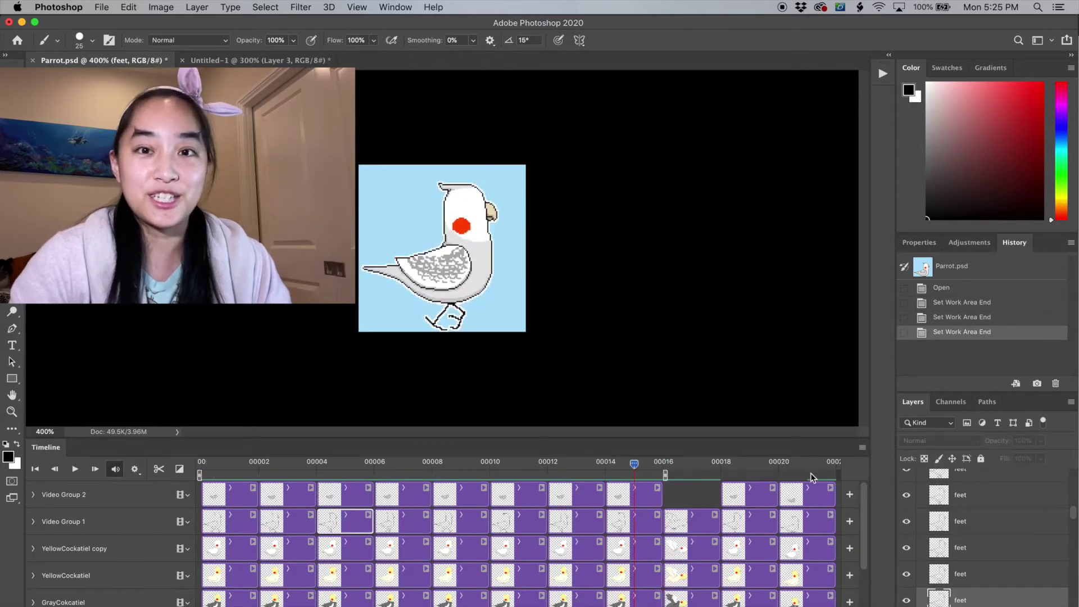
# Turn on Loop Playback and play the Parrot walk cycle, then stop it.
pyautogui.click(862, 449)
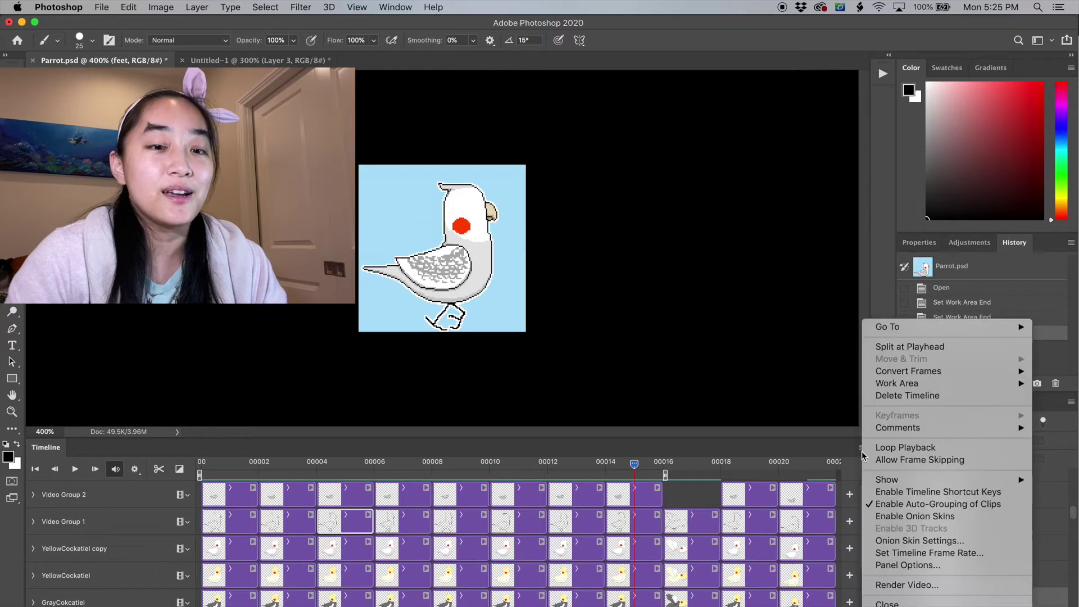
pyautogui.click(888, 448)
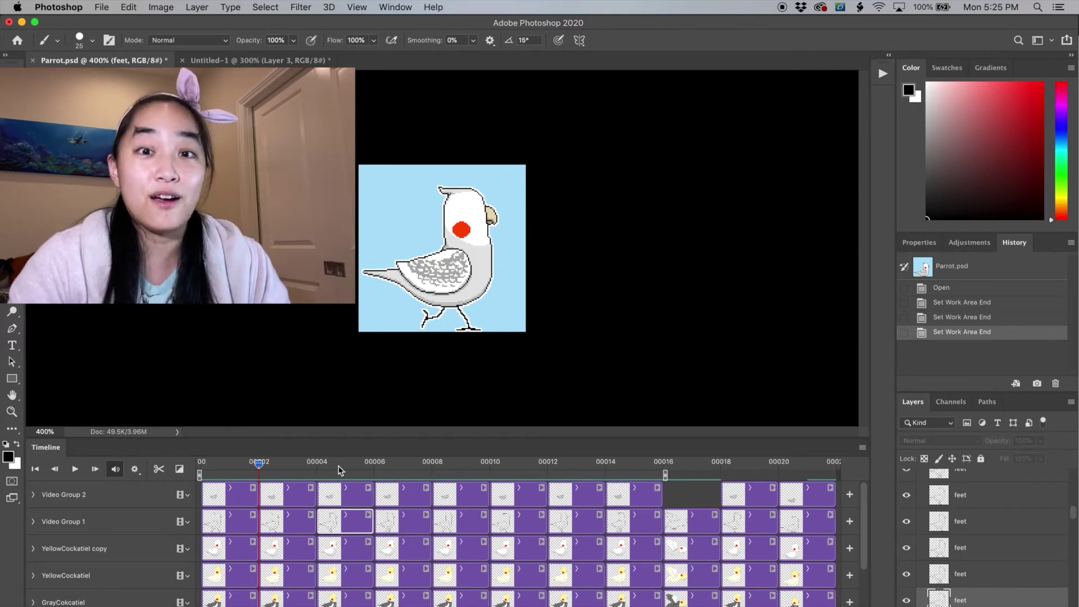
pyautogui.press('space')
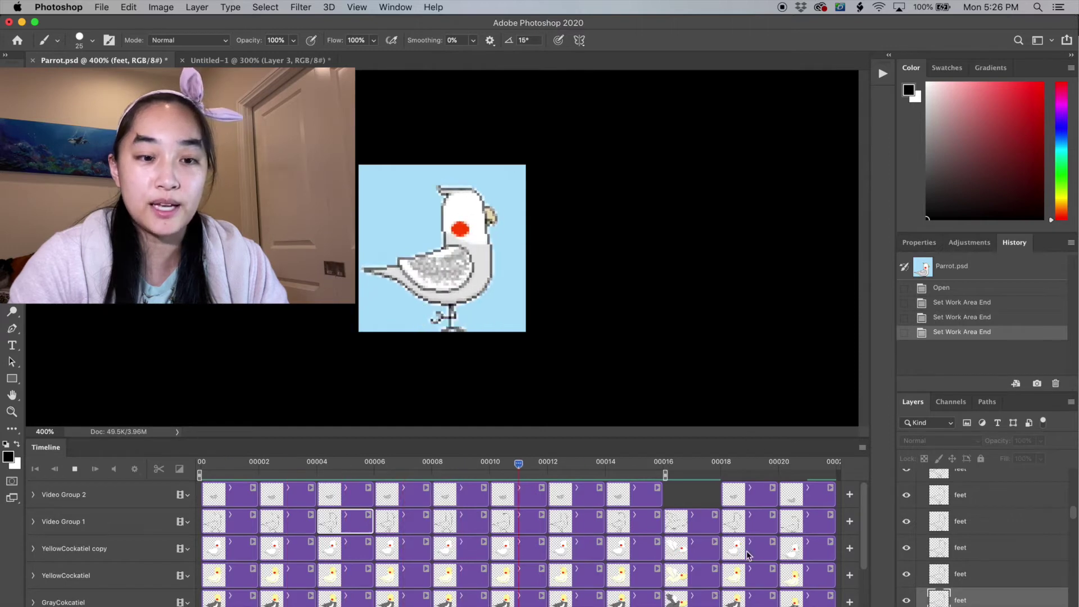
pyautogui.press('space')
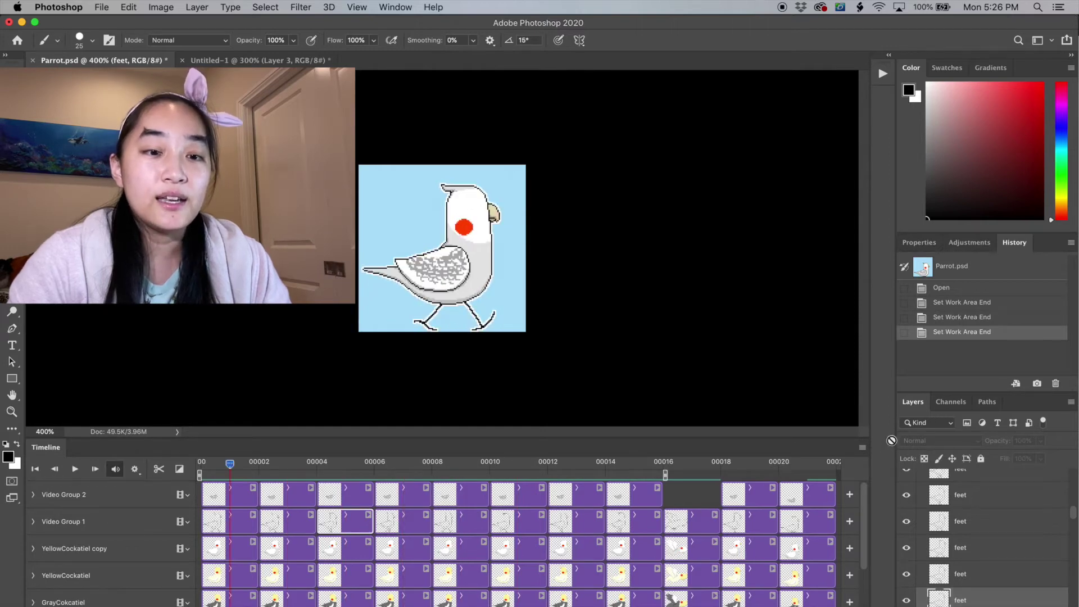
# Turn Loop Playback back off, replay, and drag the work-area end past frame 16.
pyautogui.click(863, 448)
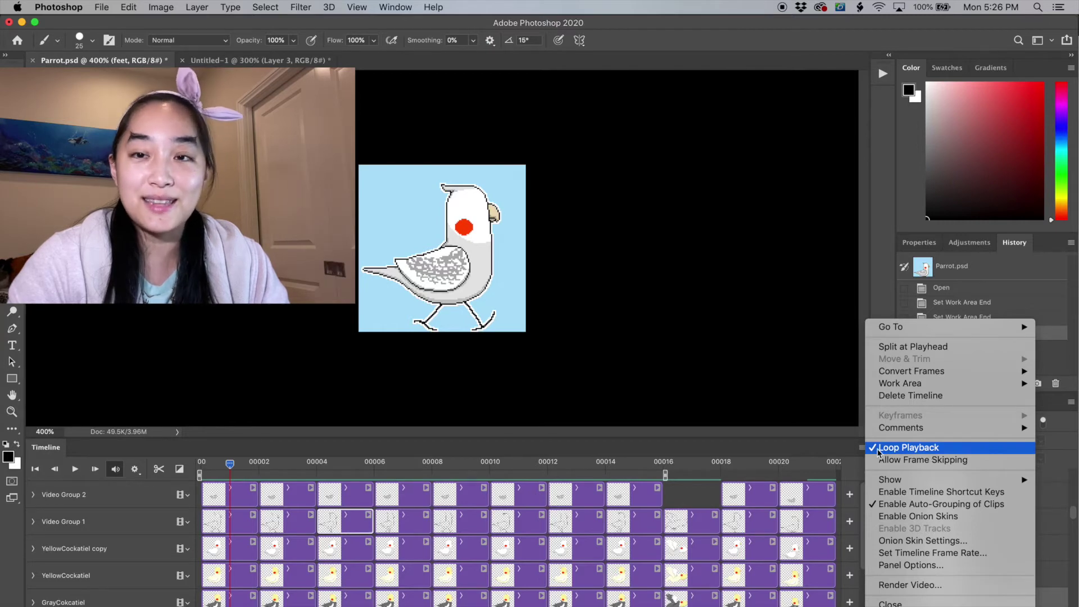
pyautogui.click(919, 448)
pyautogui.press('space')
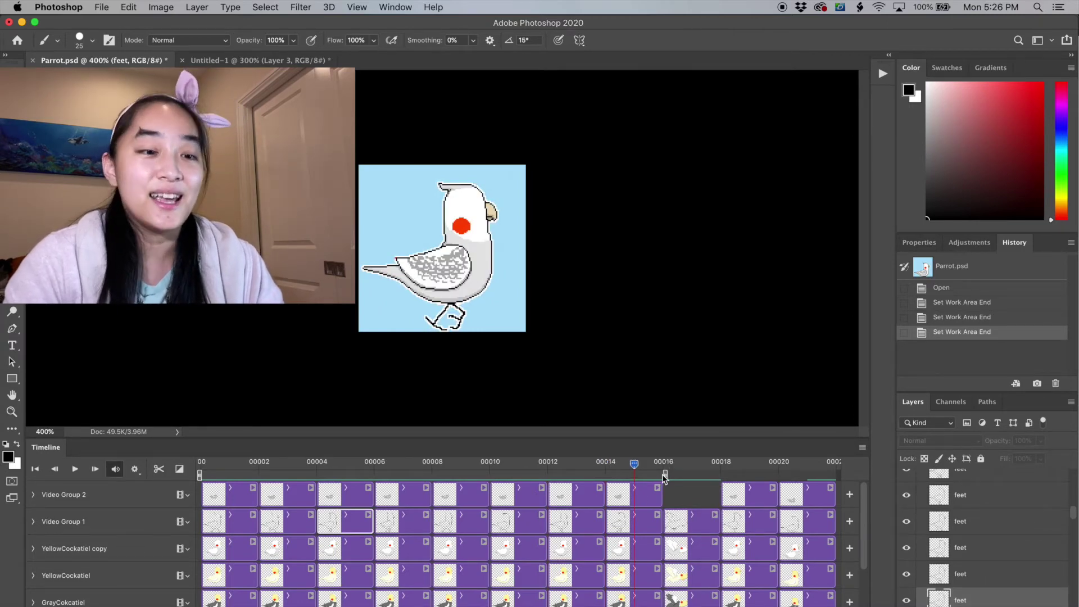
pyautogui.moveTo(665, 478); pyautogui.dragTo(667, 501)
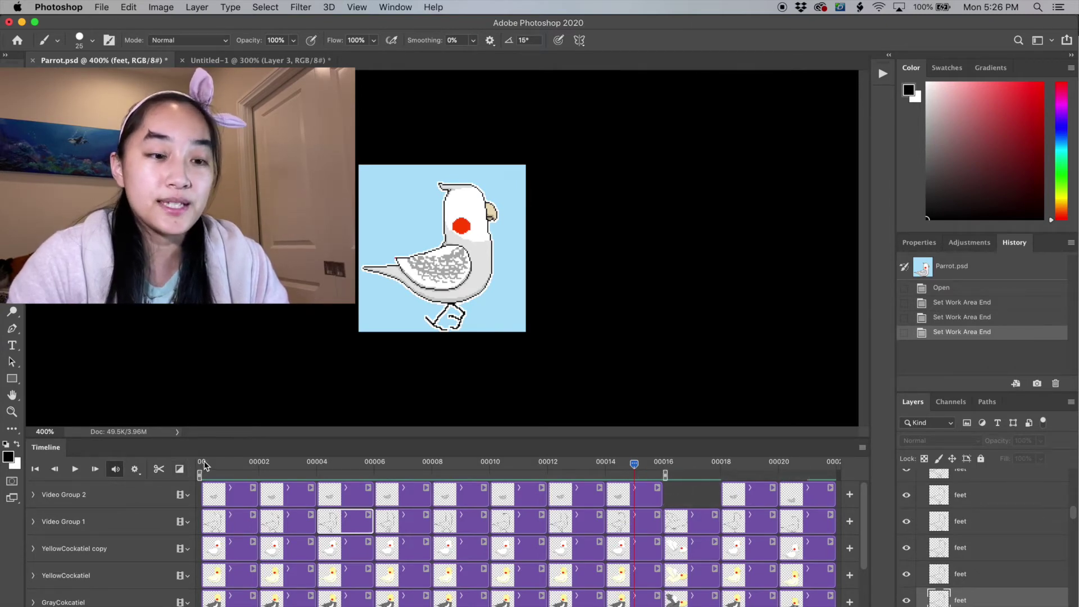
# Extend the work area to frame 22 and play from frame 12.
pyautogui.hscroll(5, 646, 485)
pyautogui.scroll(-1, 647, 486)
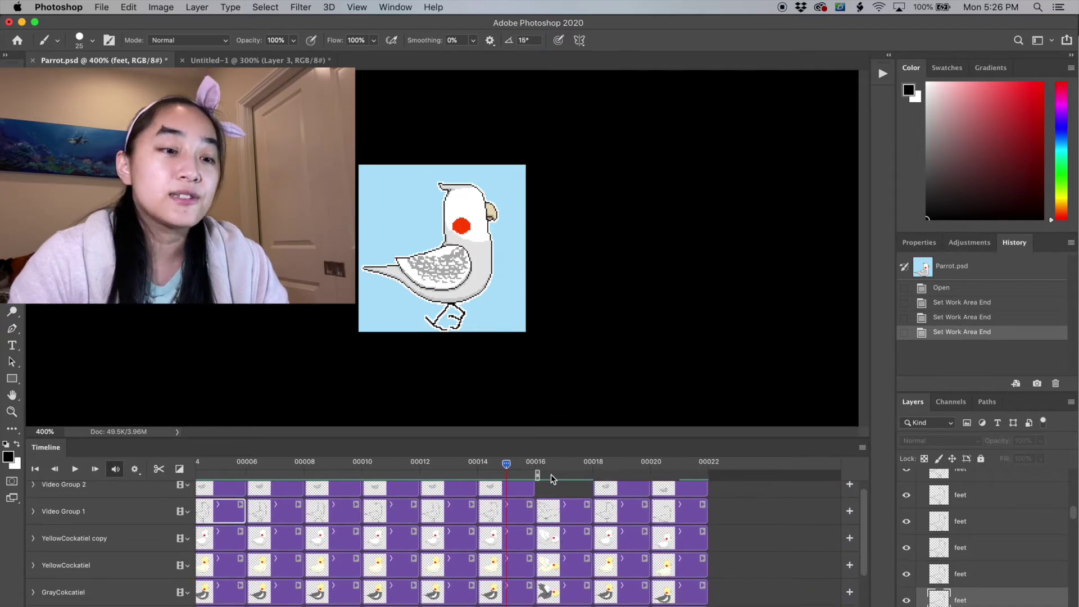
pyautogui.moveTo(538, 476); pyautogui.dragTo(707, 479)
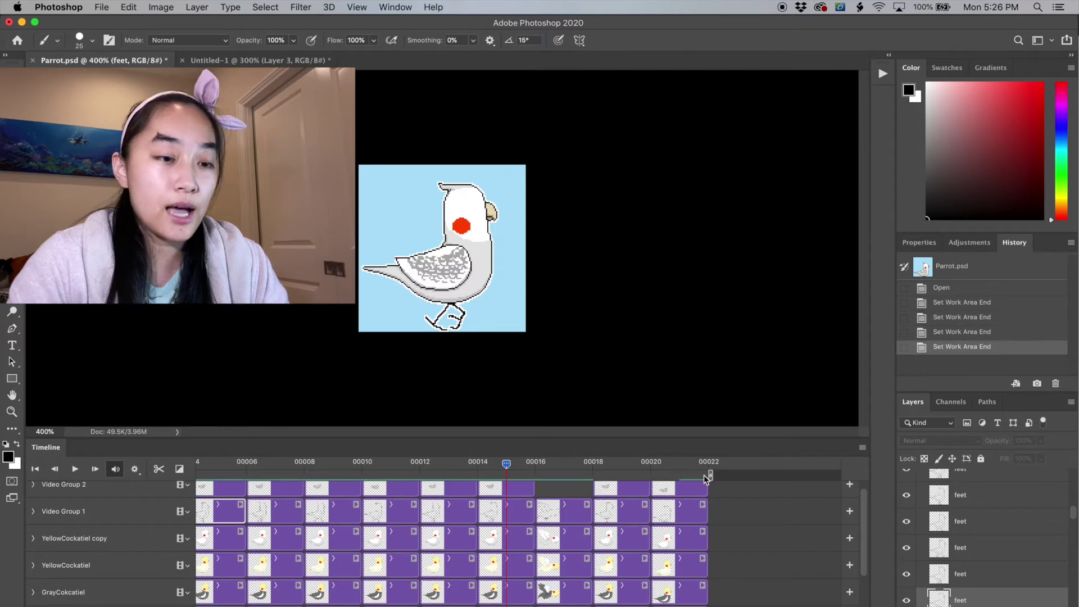
pyautogui.click(430, 466)
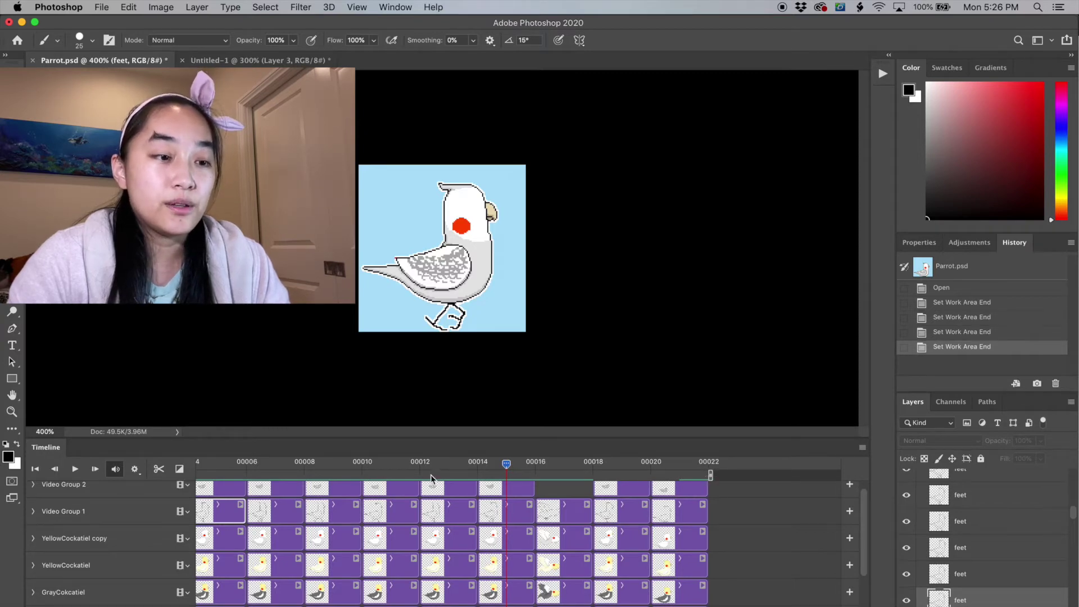
pyautogui.press('space')
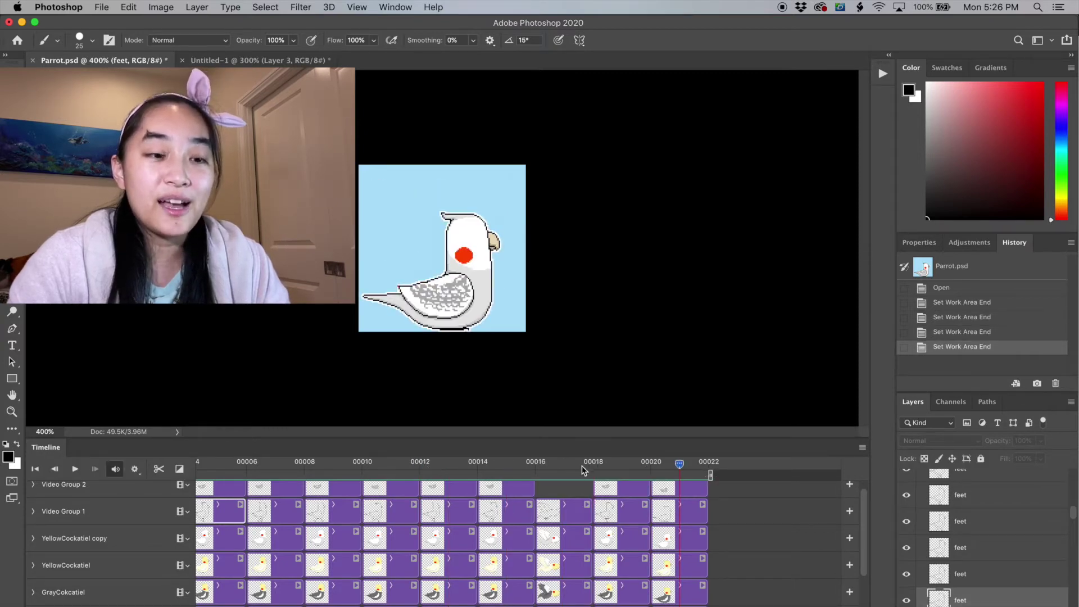
# Scrub frames 15 to 20, then set the work-area end back to frame 16.
pyautogui.click(593, 466)
pyautogui.moveTo(593, 466); pyautogui.dragTo(702, 475)
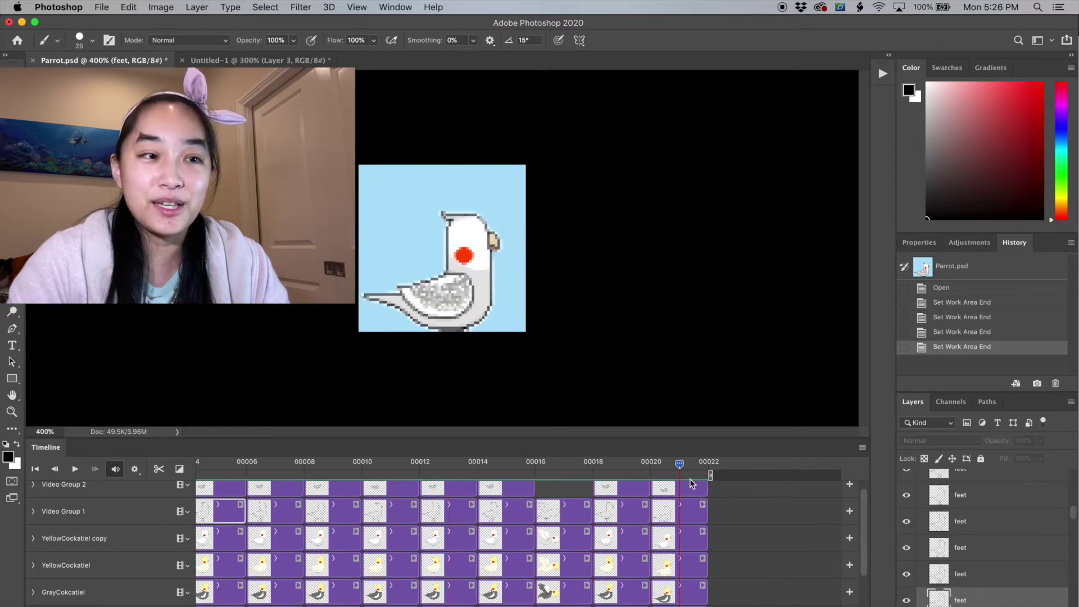
pyautogui.press('Left')
pyautogui.press('Left')
pyautogui.press('Left')
pyautogui.press('Left')
pyautogui.press('Left')
pyautogui.press('Left')
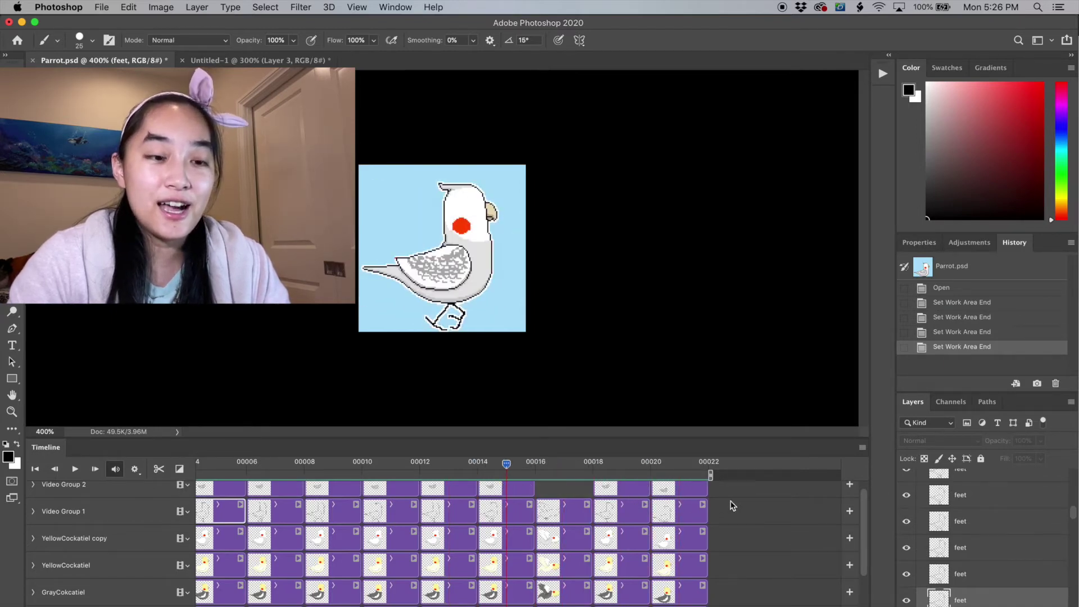
pyautogui.moveTo(711, 476); pyautogui.dragTo(671, 480)
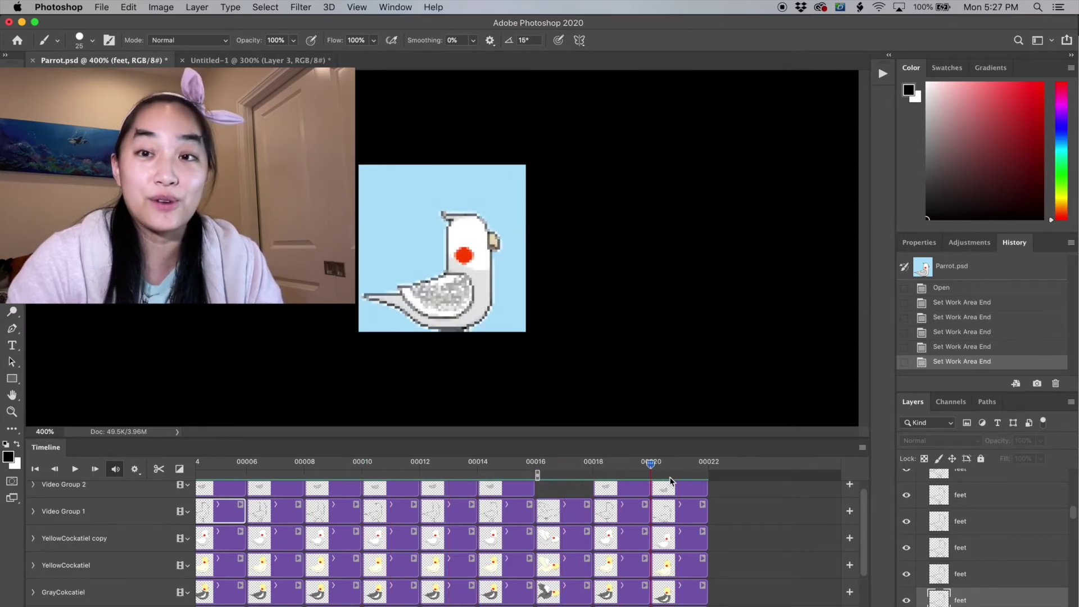
pyautogui.hscroll(-3, 670, 480)
pyautogui.click(581, 479)
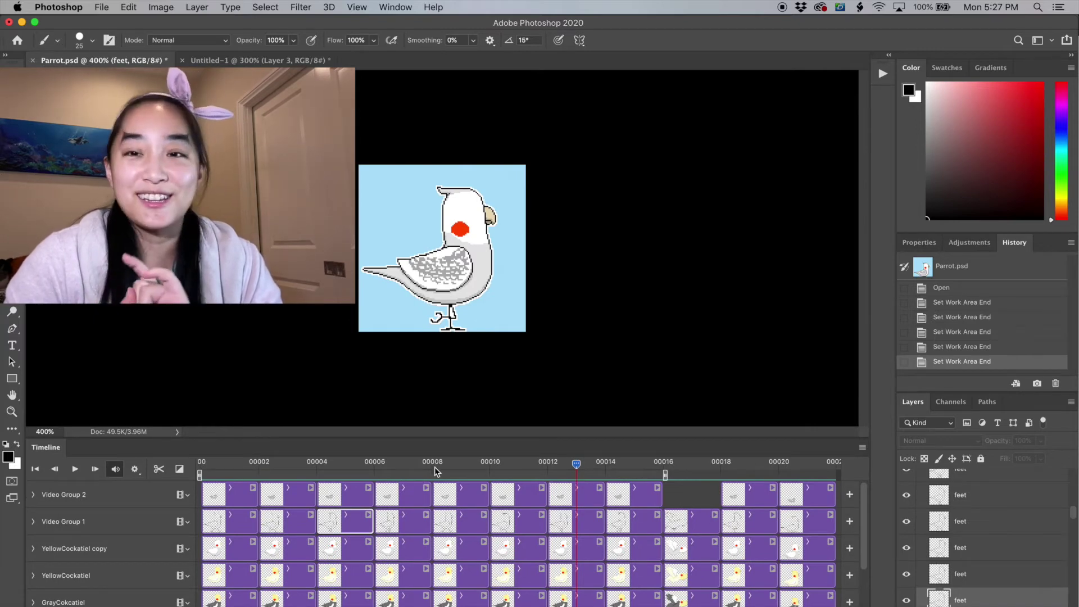
pyautogui.click(400, 466)
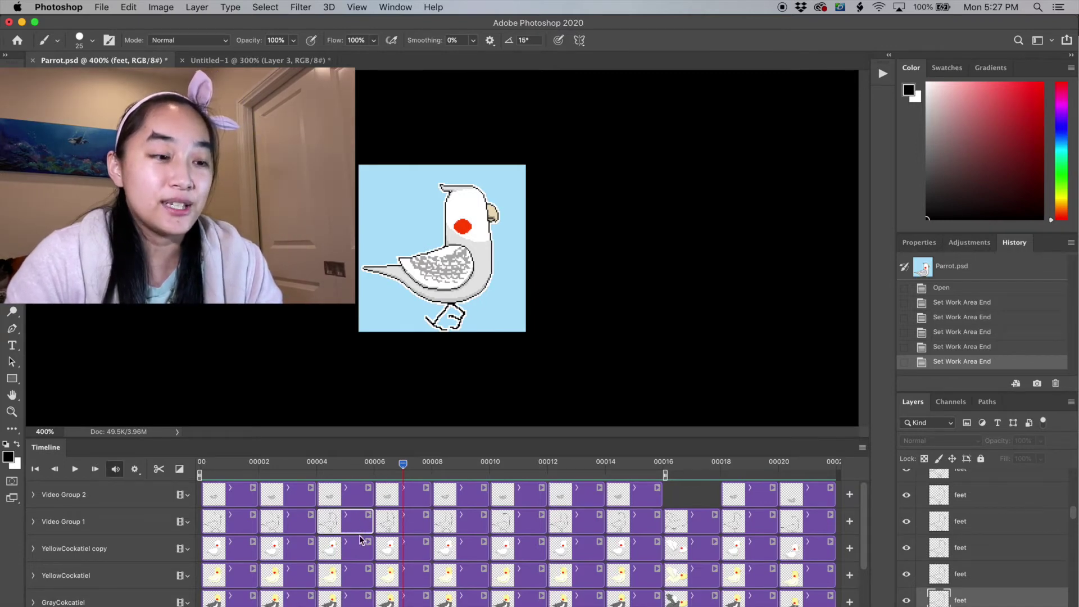
pyautogui.click(371, 462)
pyautogui.click(346, 463)
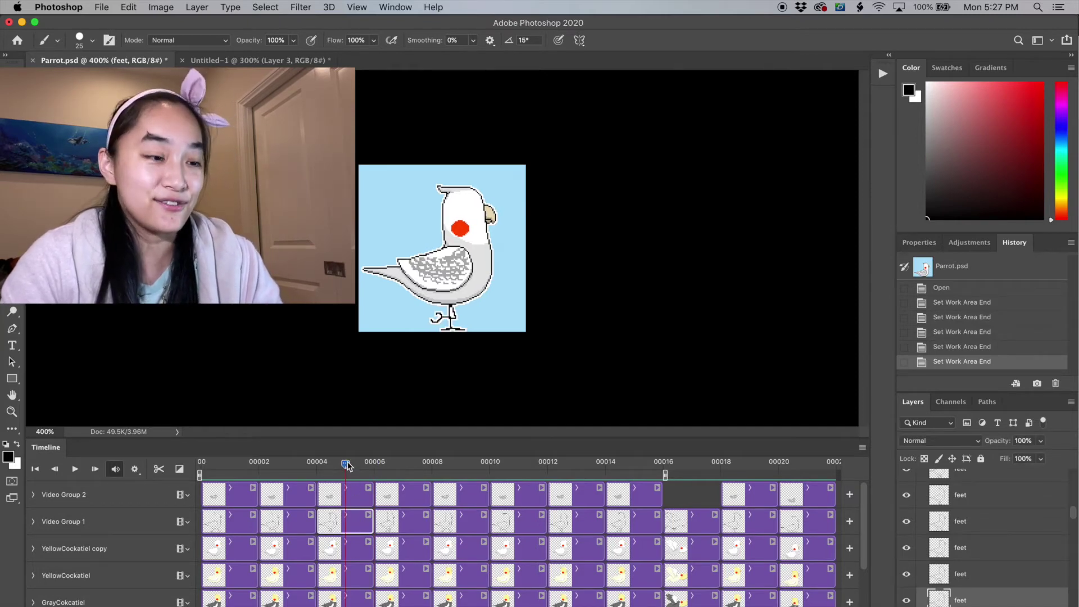
pyautogui.moveTo(419, 232); pyautogui.dragTo(433, 245)
pyautogui.press('cmd+z')
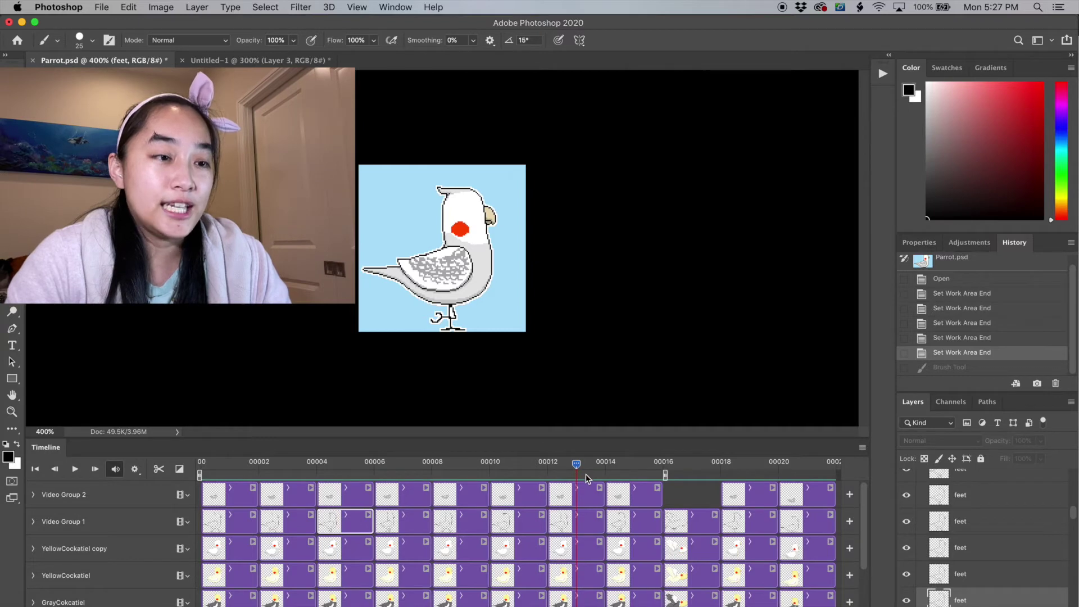
pyautogui.click(446, 236)
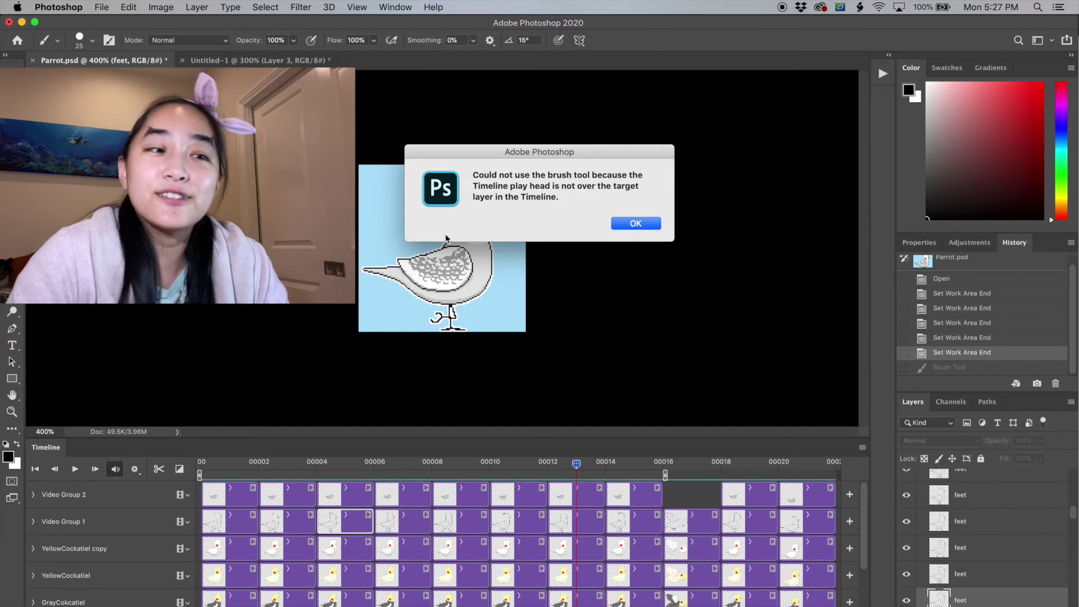
pyautogui.click(641, 224)
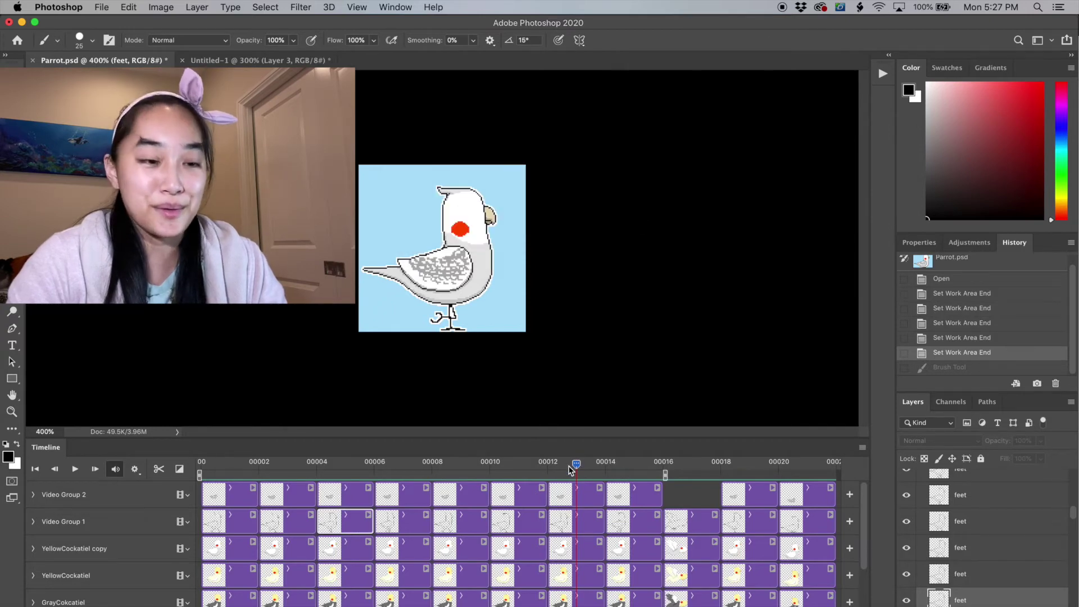
# Enable onion skins from the Timeline options menu.
pyautogui.click(863, 447)
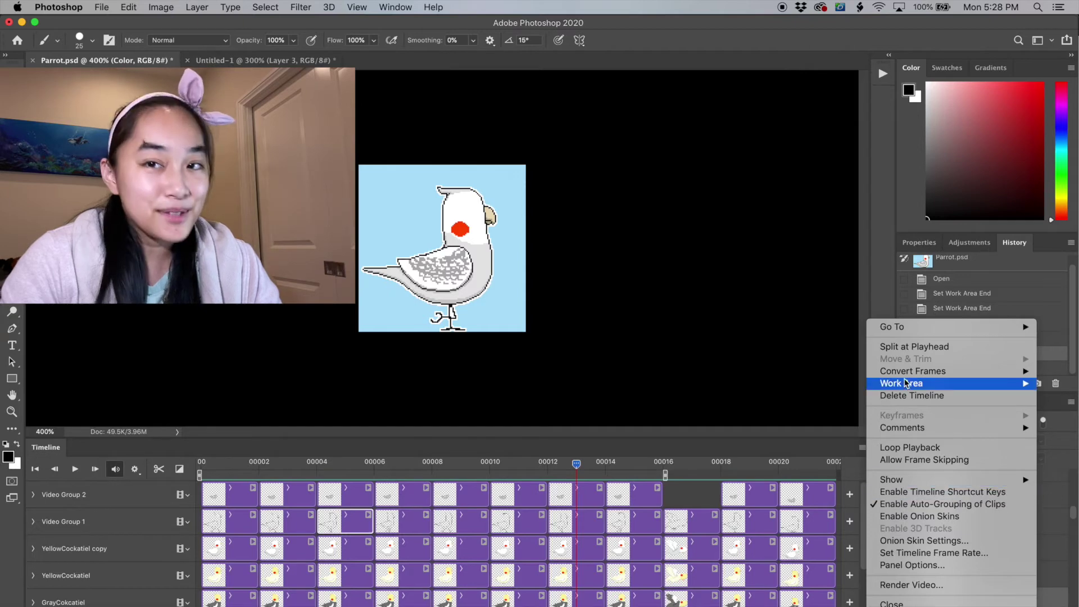
pyautogui.moveTo(948, 482)
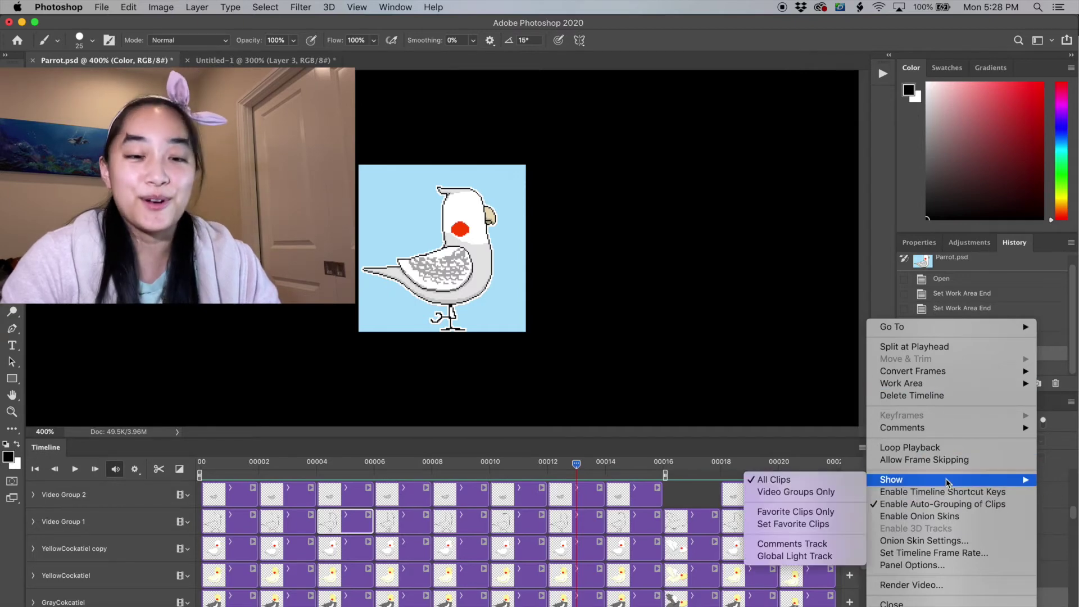
pyautogui.click(922, 516)
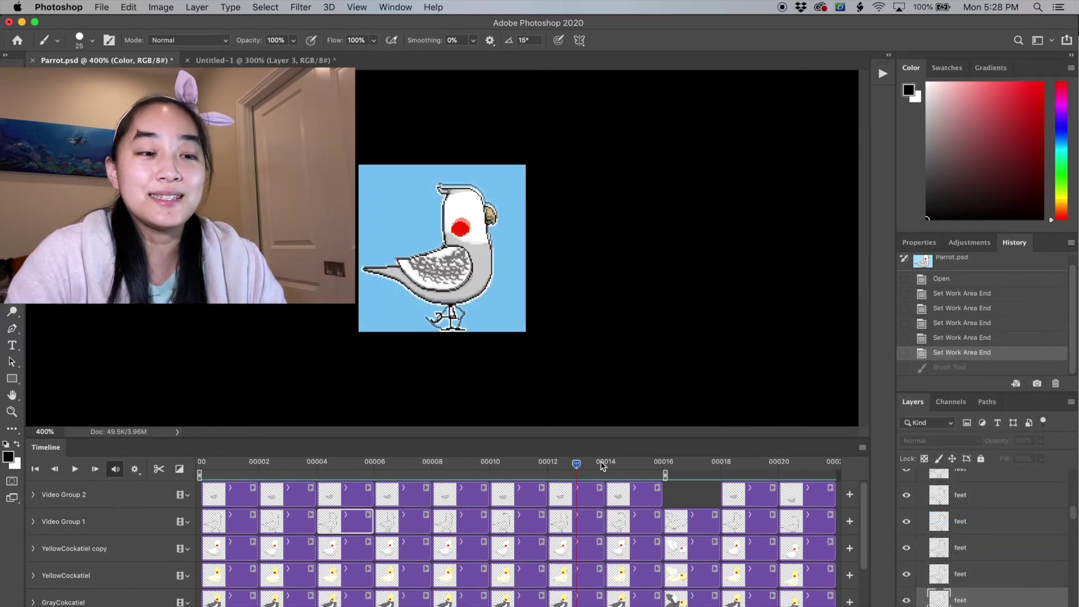
# Move the playhead from frame 12 back to frame 8 and select the Video Group 2 clip.
pyautogui.click(572, 465)
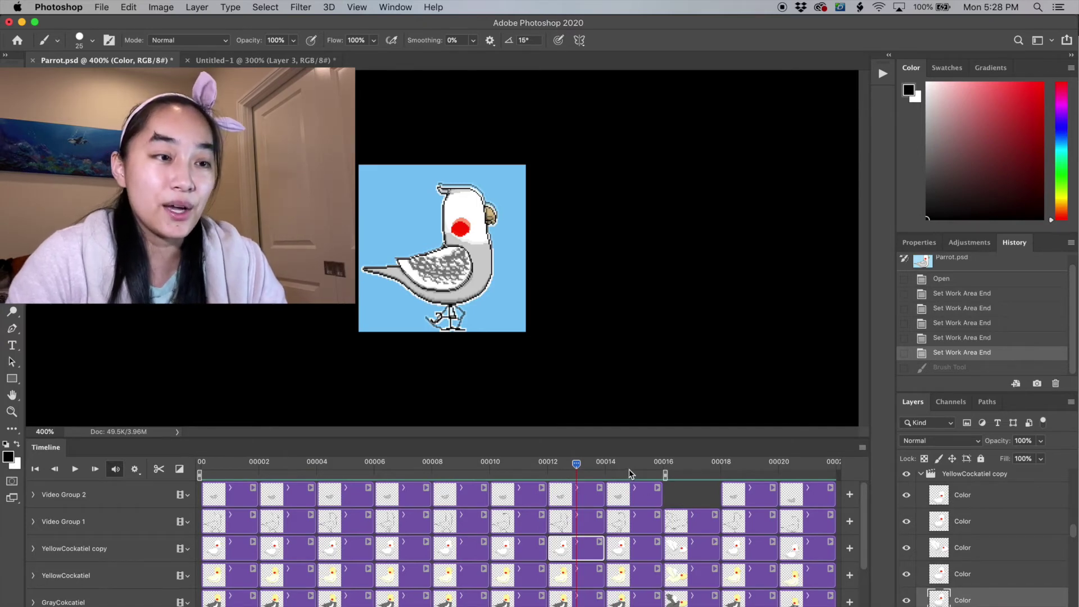
pyautogui.moveTo(576, 464); pyautogui.dragTo(447, 473)
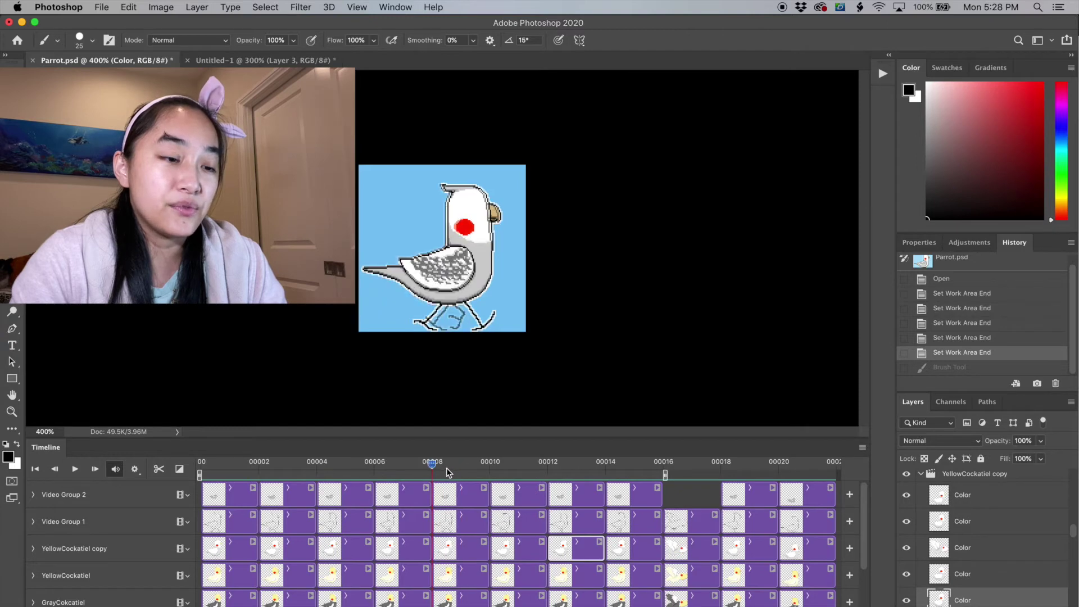
pyautogui.click(487, 490)
pyautogui.click(859, 448)
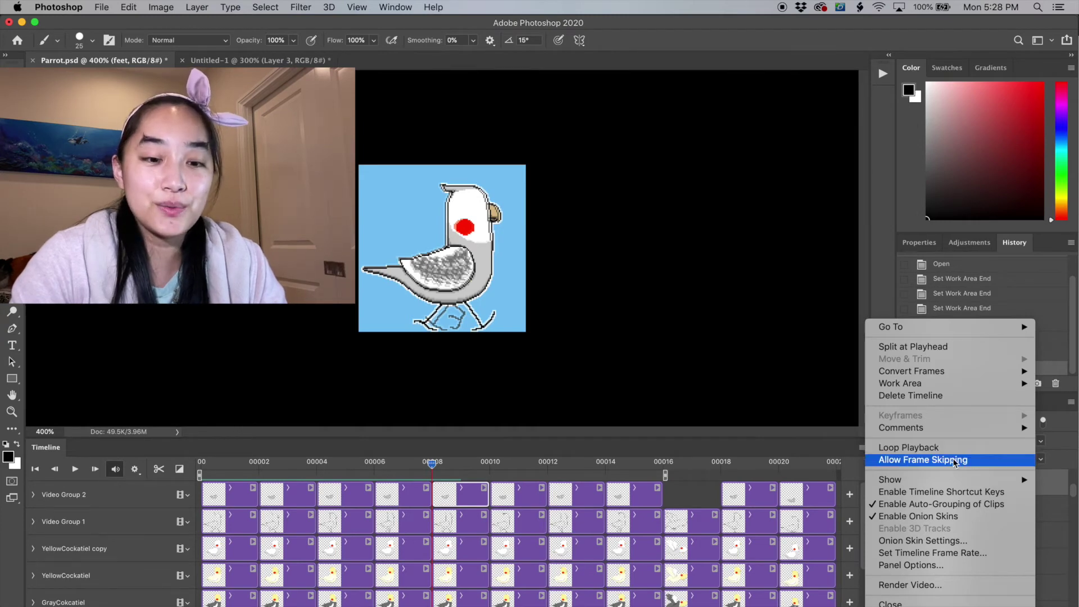
pyautogui.click(936, 541)
pyautogui.moveTo(600, 187); pyautogui.dragTo(732, 201)
pyautogui.moveTo(731, 291); pyautogui.dragTo(703, 294)
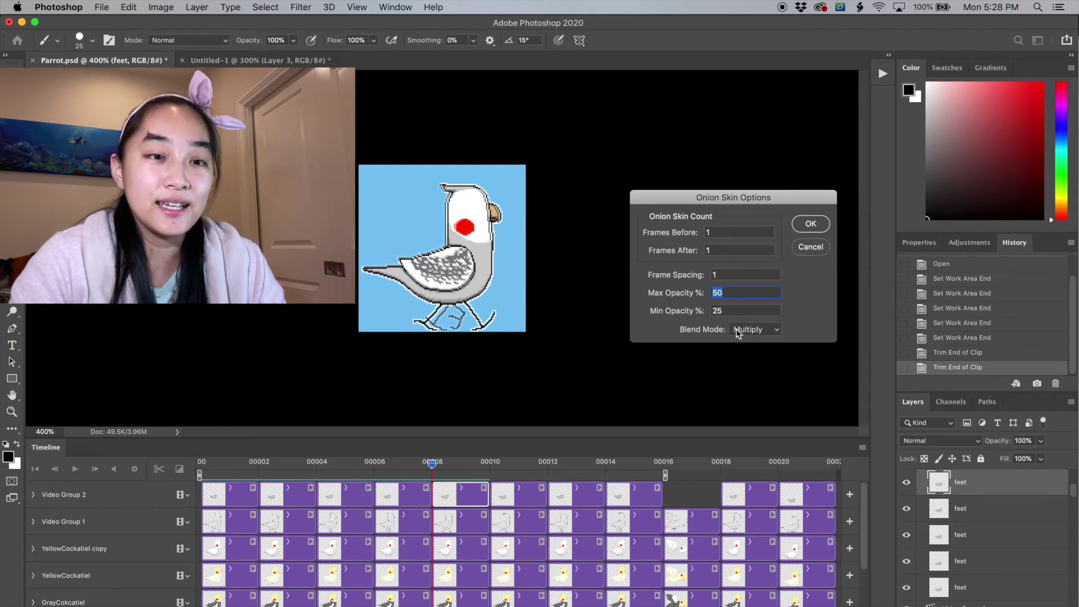
pyautogui.click(782, 328)
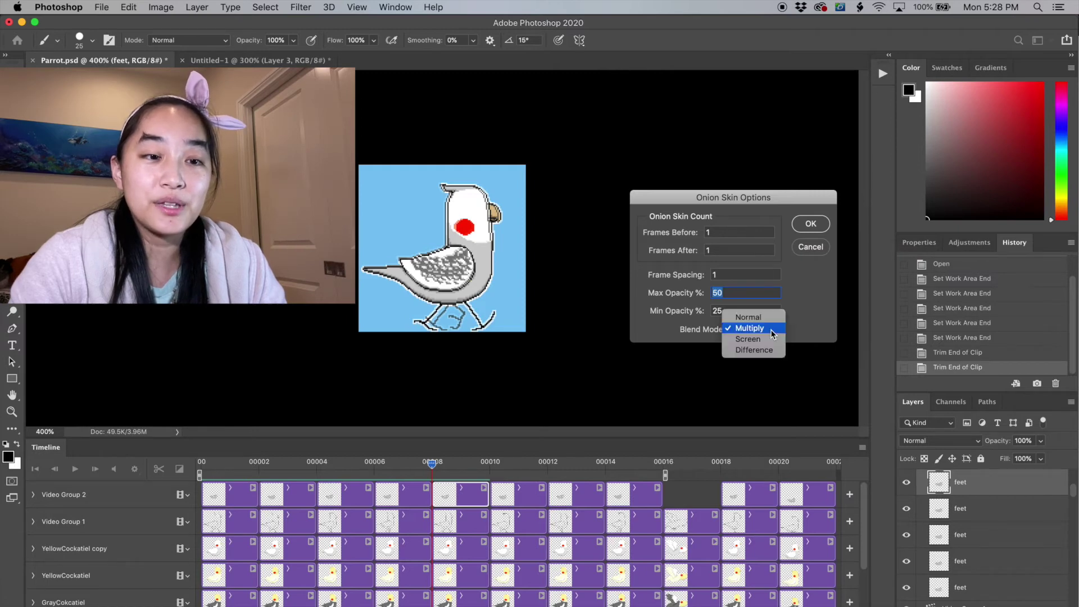
pyautogui.click(811, 319)
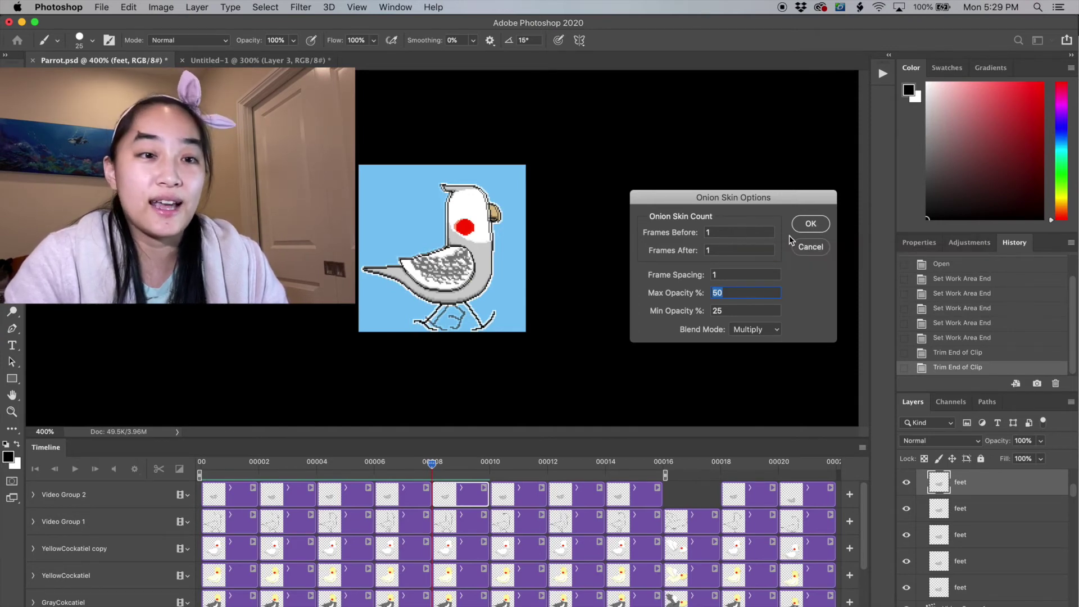
pyautogui.click(816, 226)
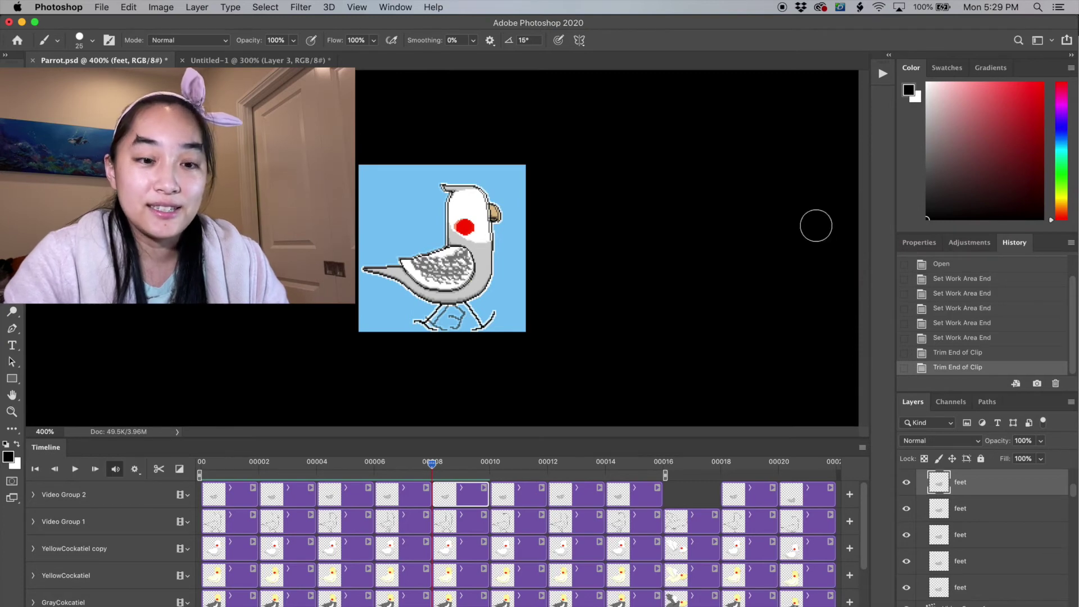
pyautogui.click(863, 448)
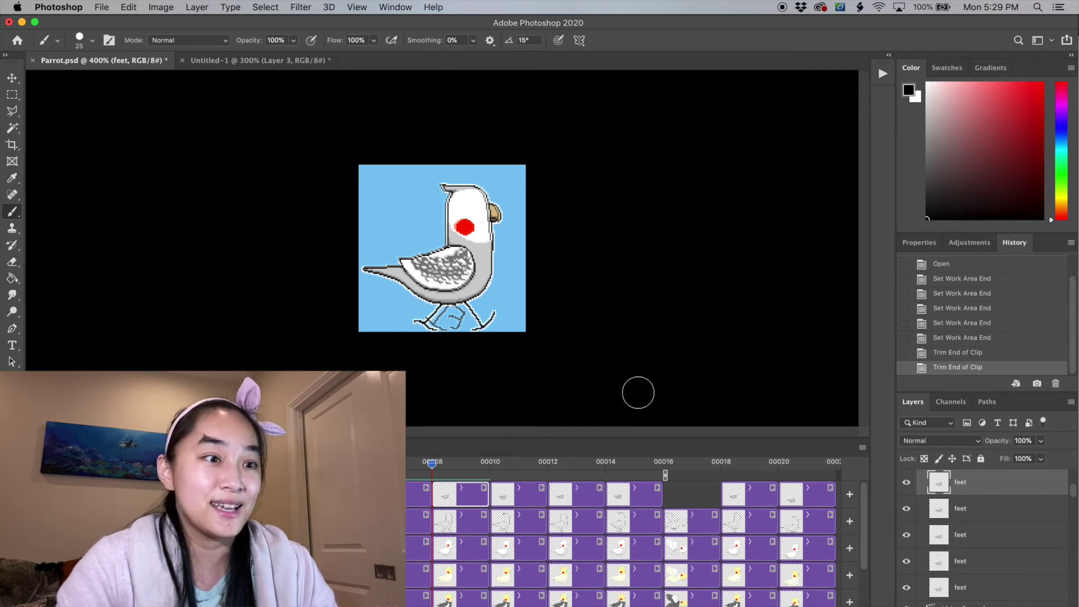
pyautogui.press('v')
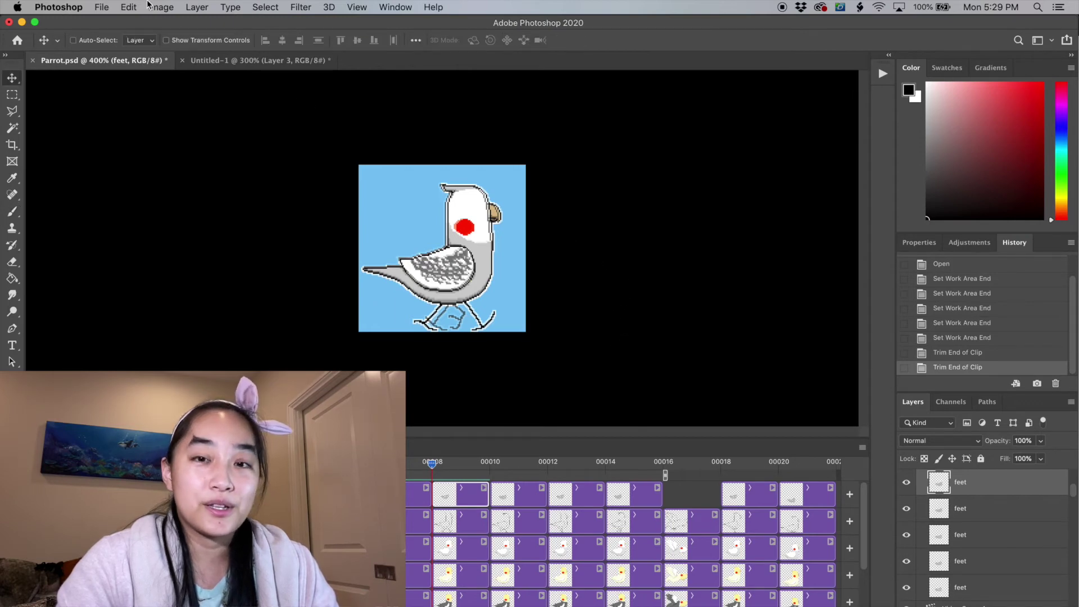
pyautogui.click(103, 7)
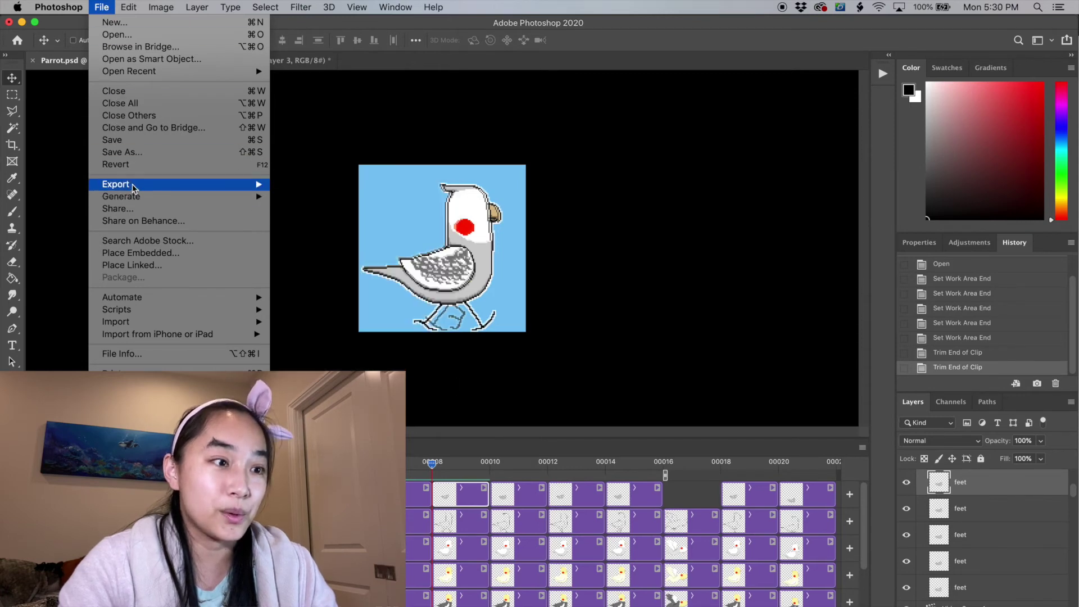
pyautogui.moveTo(139, 187)
pyautogui.click(349, 237)
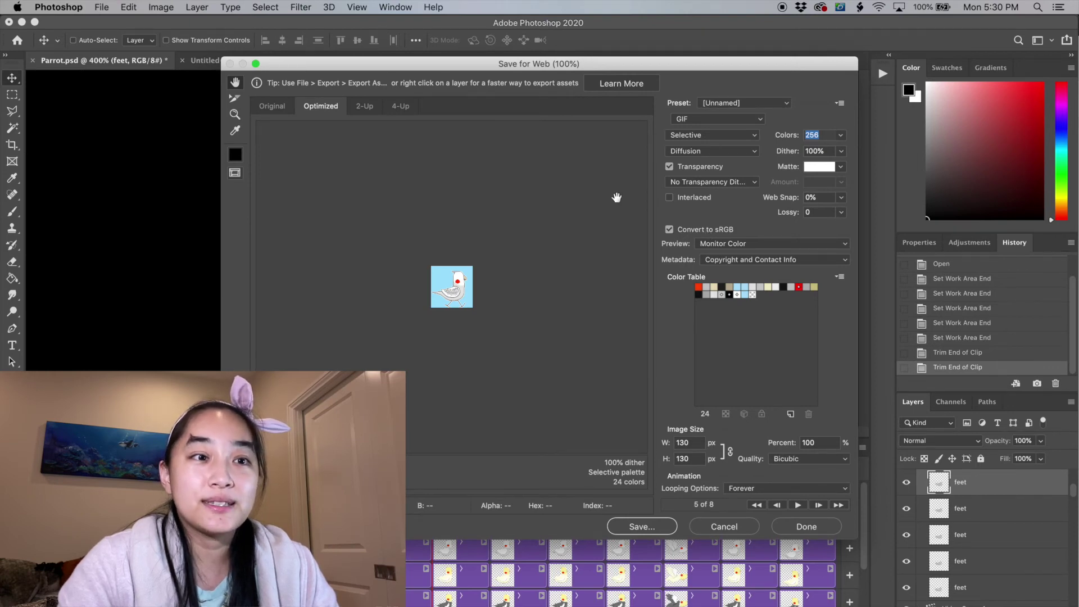
pyautogui.click(721, 119)
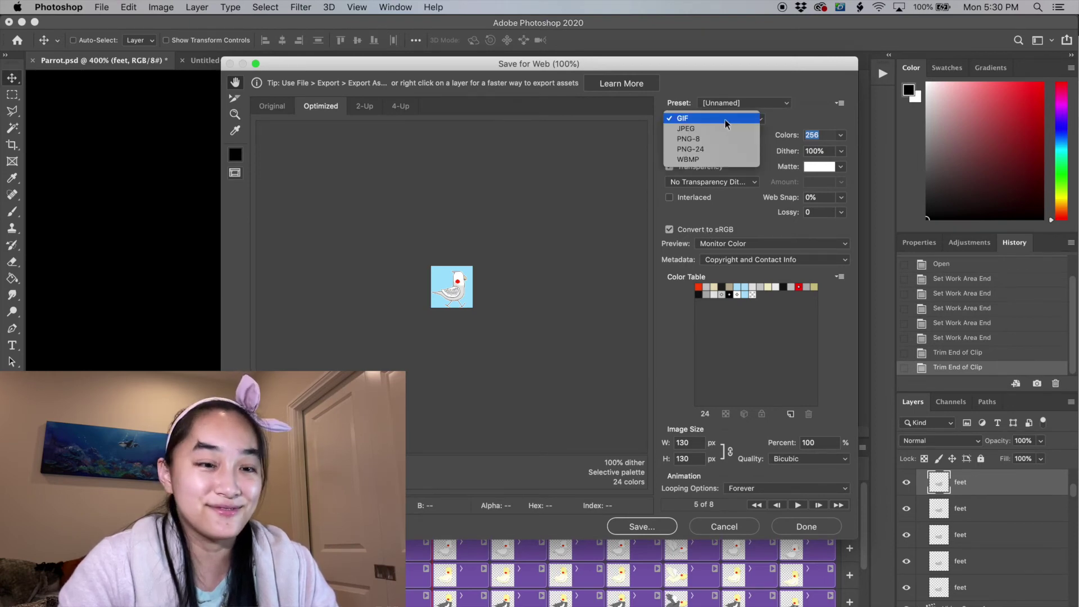
pyautogui.click(785, 122)
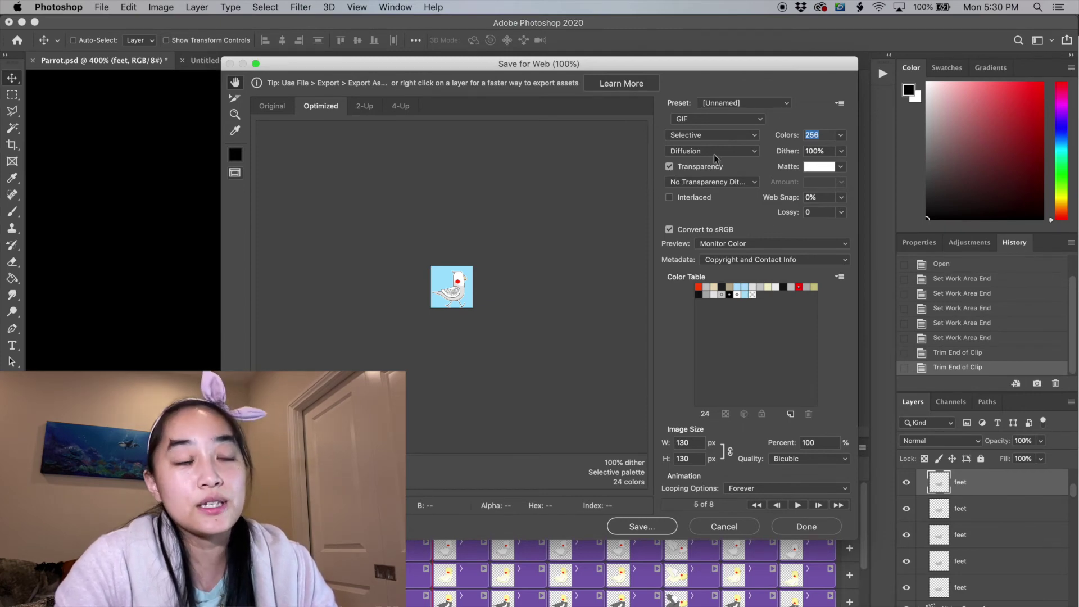
pyautogui.click(670, 166)
pyautogui.click(670, 166)
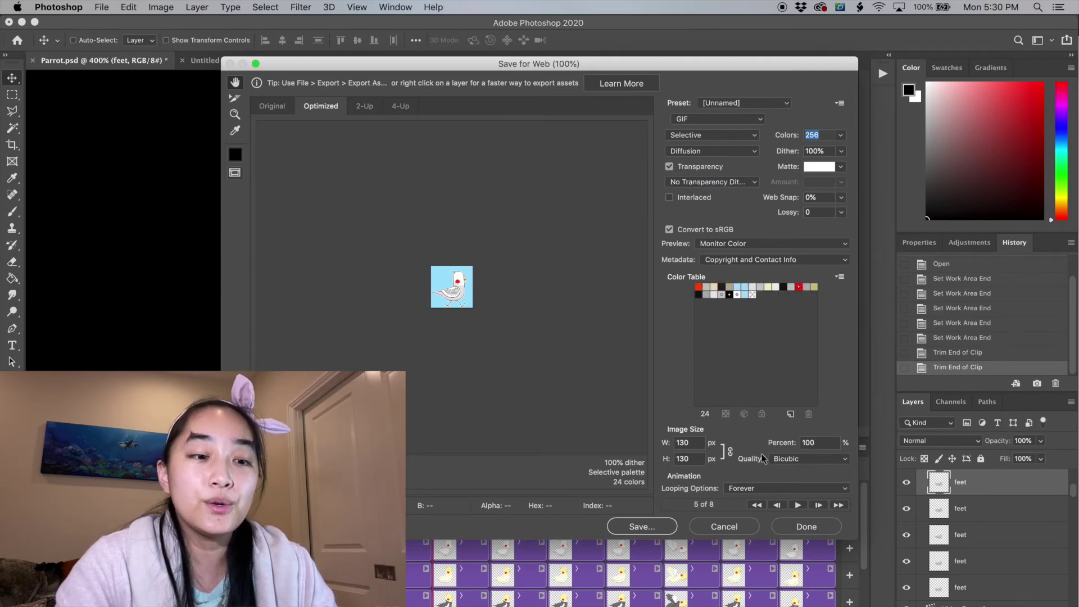
pyautogui.click(775, 491)
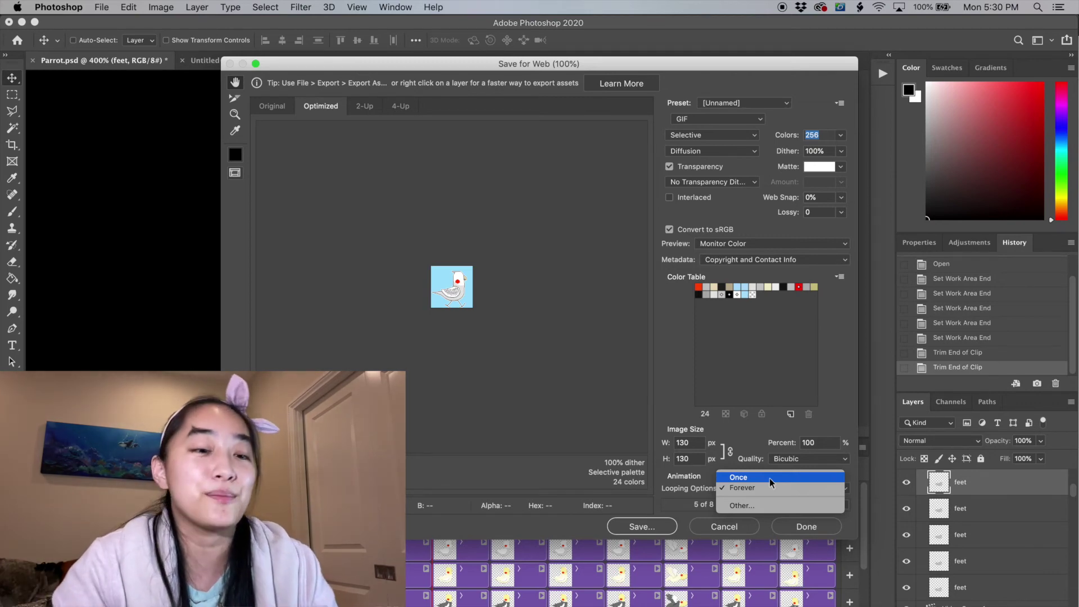
pyautogui.click(763, 453)
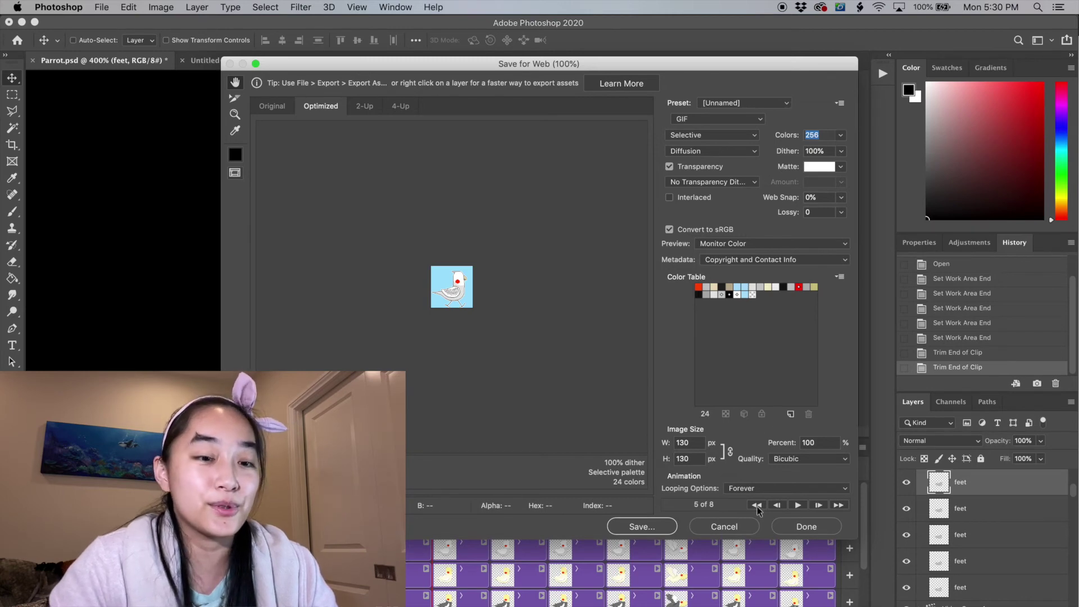
pyautogui.click(733, 528)
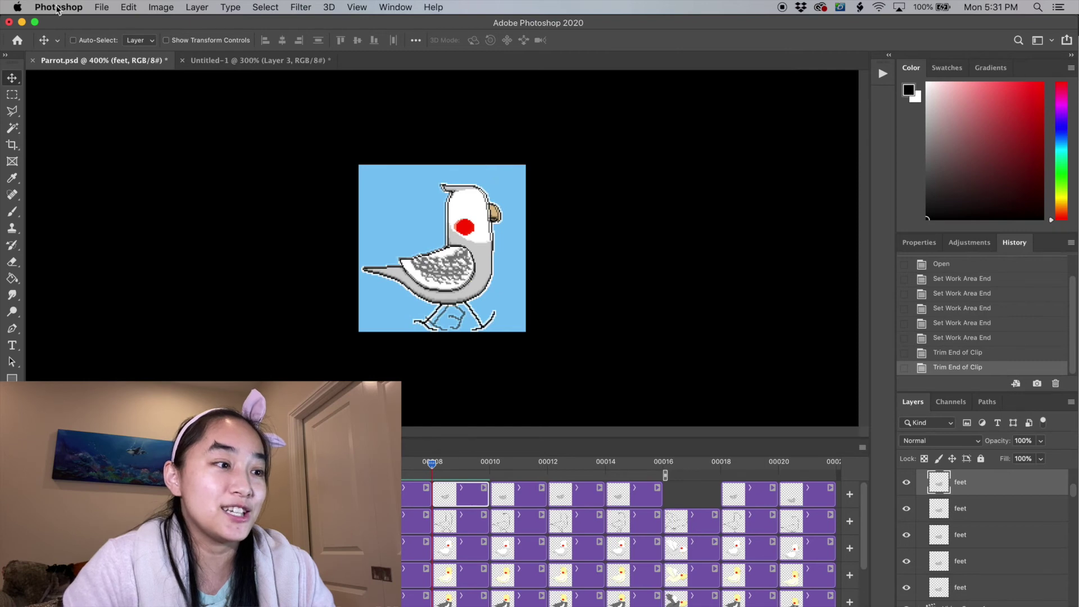
pyautogui.click(102, 7)
# Open File > Export > Render Video for Parrot.mp4 and keep H.264 as the format.
pyautogui.moveTo(140, 184)
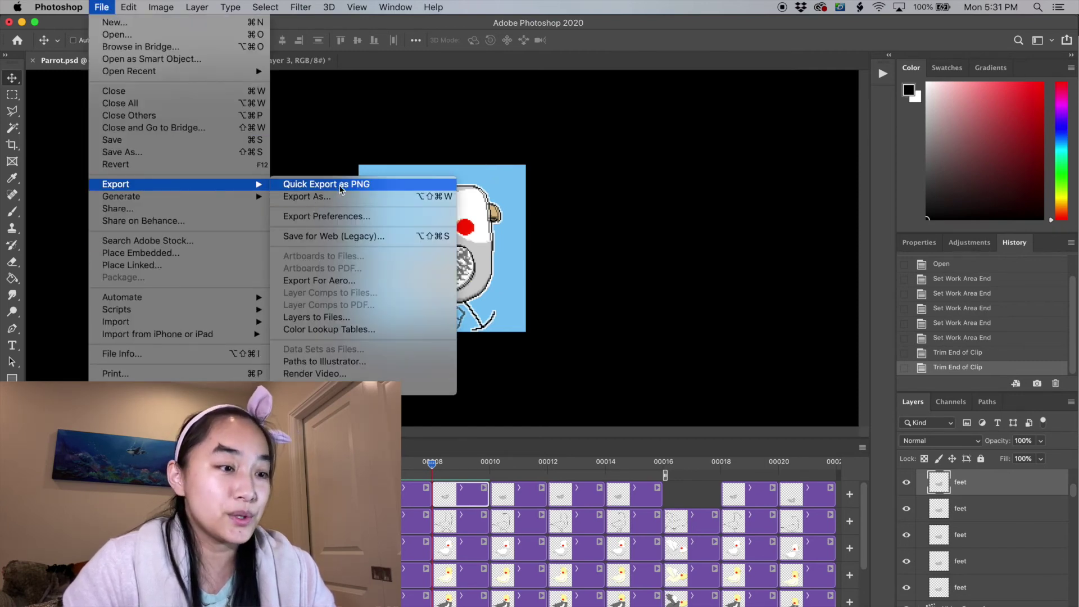
pyautogui.click(335, 375)
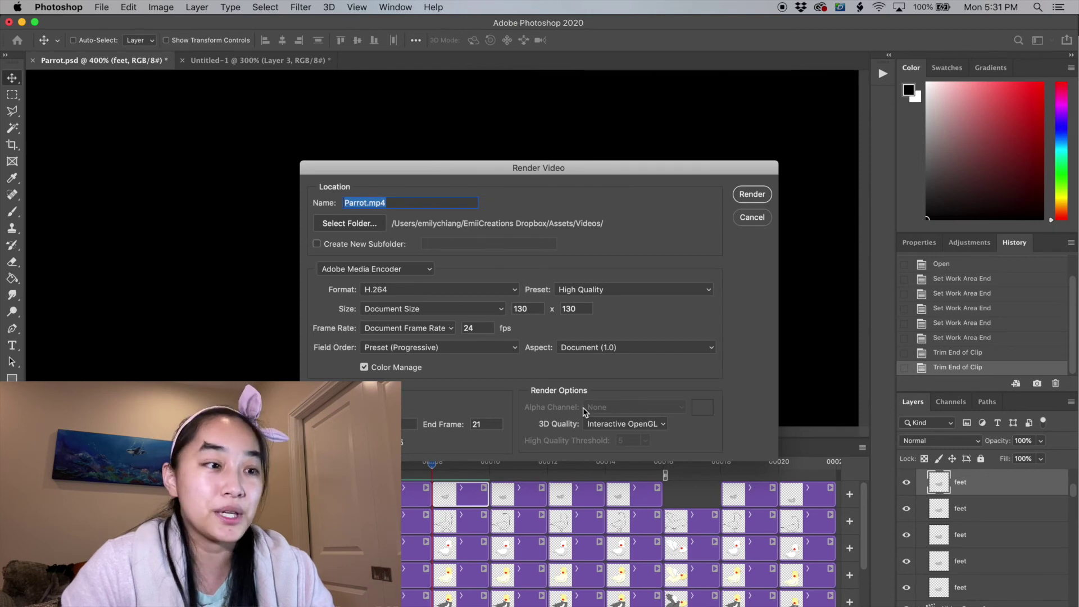
pyautogui.click(423, 292)
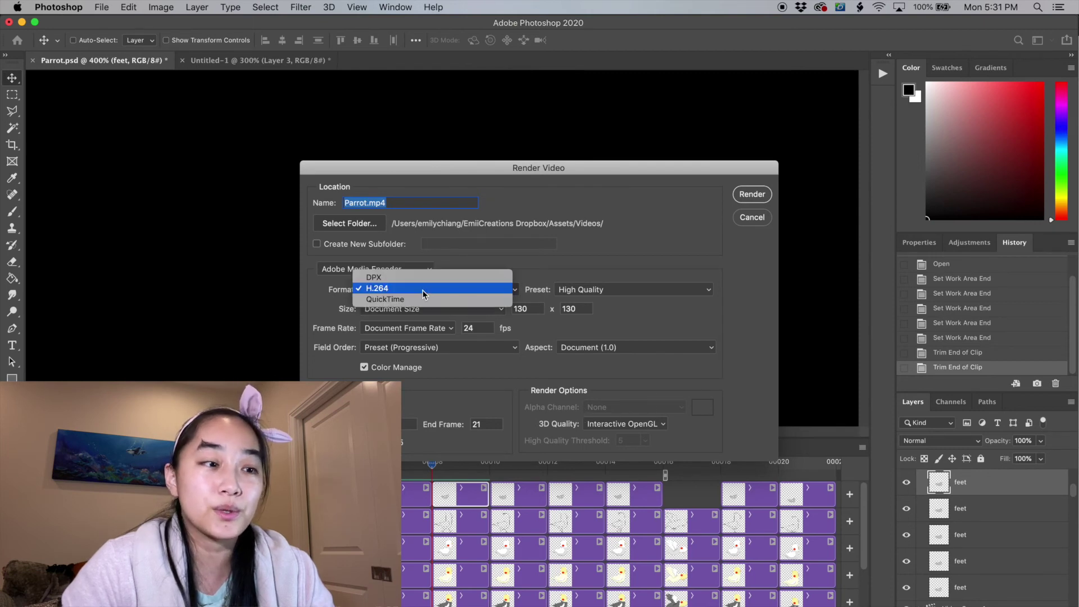
pyautogui.click(603, 272)
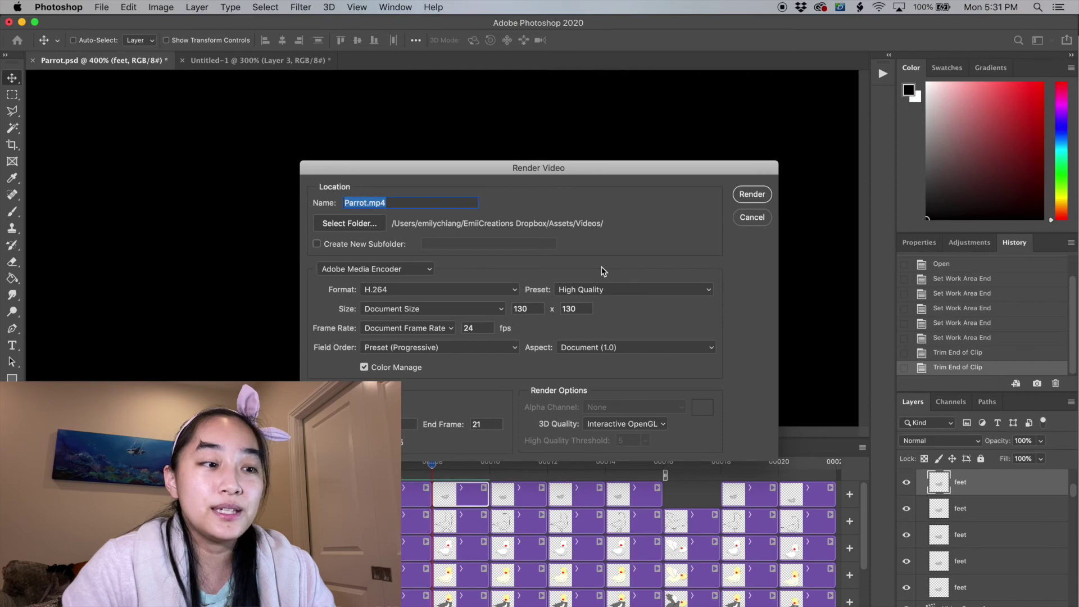